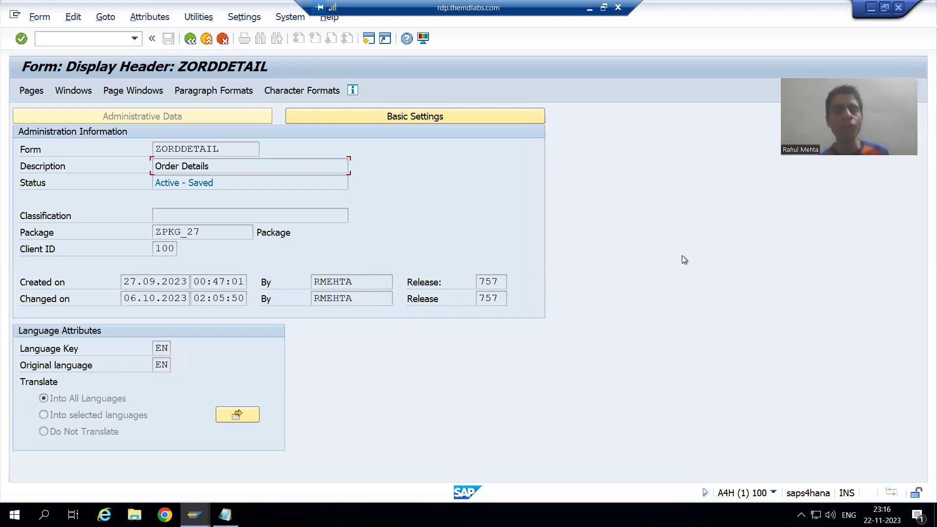
# Step: Switch to the 14_SAP Script Notepad notes comparing SAP Script and Smartform
pyautogui.hotkey('alt', 'Tab')
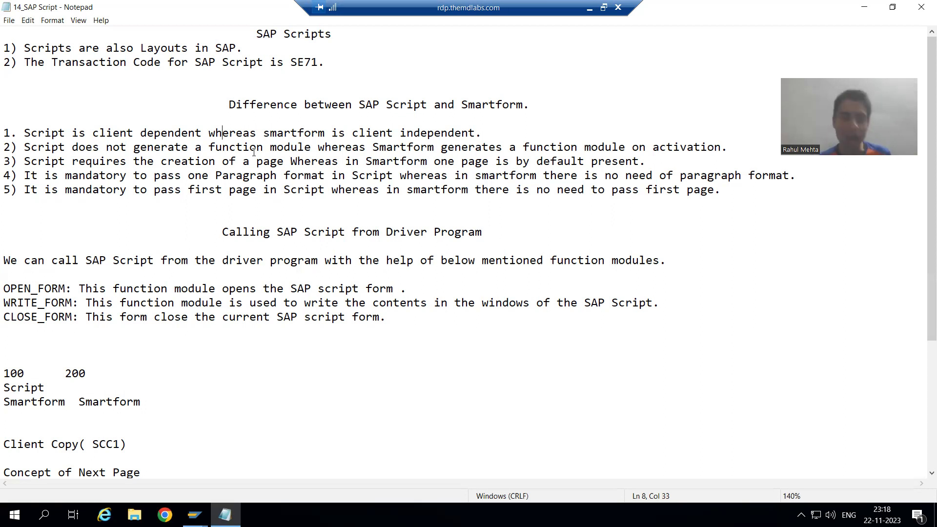
pyautogui.click(98, 445)
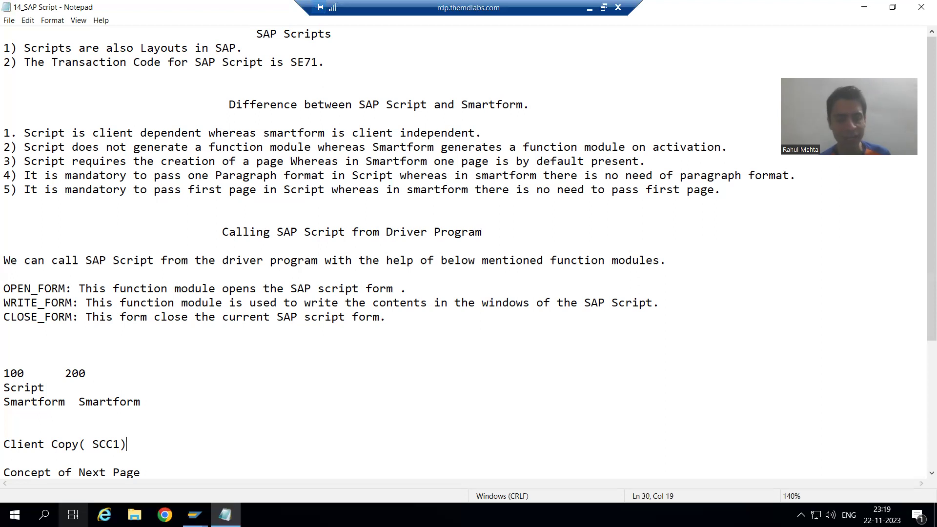
pyautogui.click(195, 515)
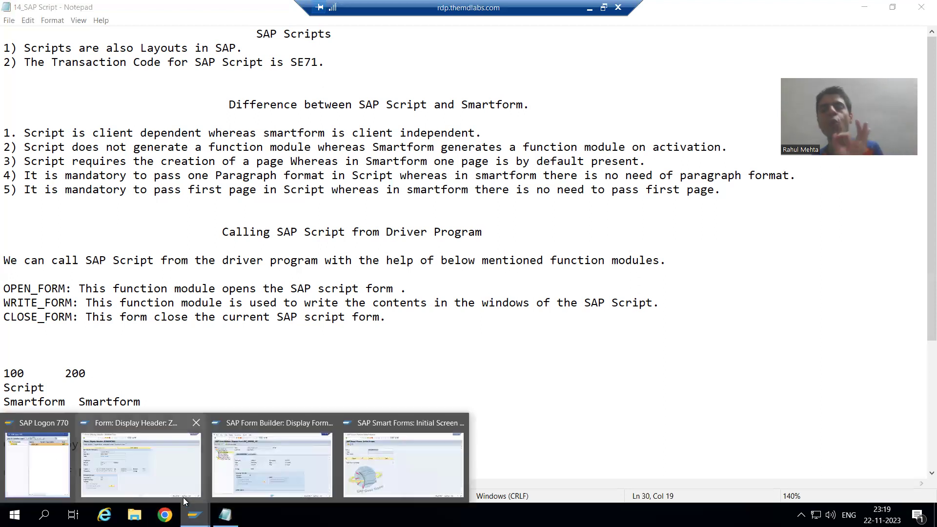
# Step: Bring up the ZORDDETAIL form header and confirm it is in client 100
pyautogui.moveTo(183, 497)
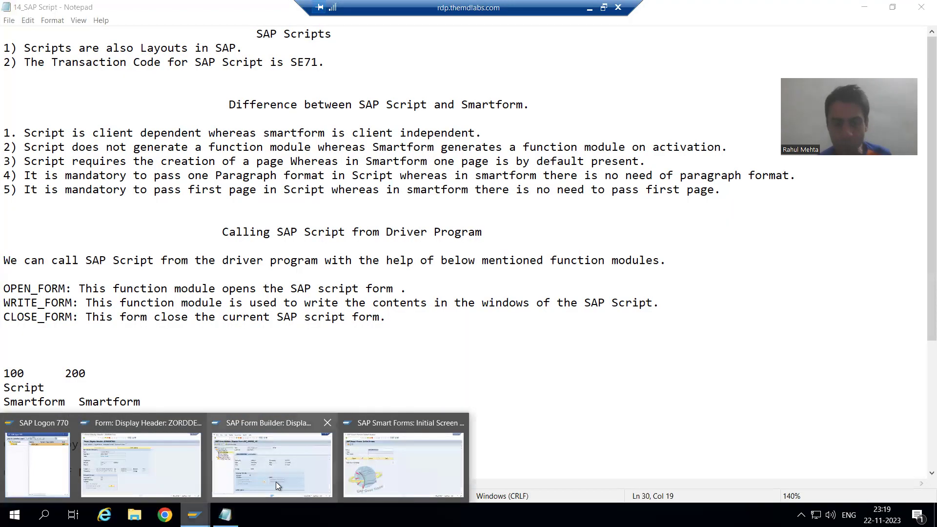
pyautogui.click(277, 482)
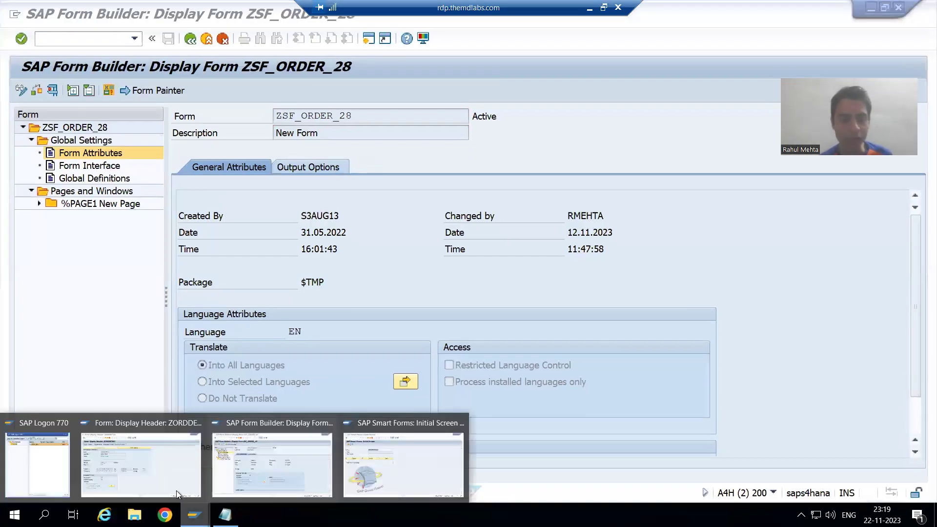
pyautogui.click(162, 472)
pyautogui.click(772, 493)
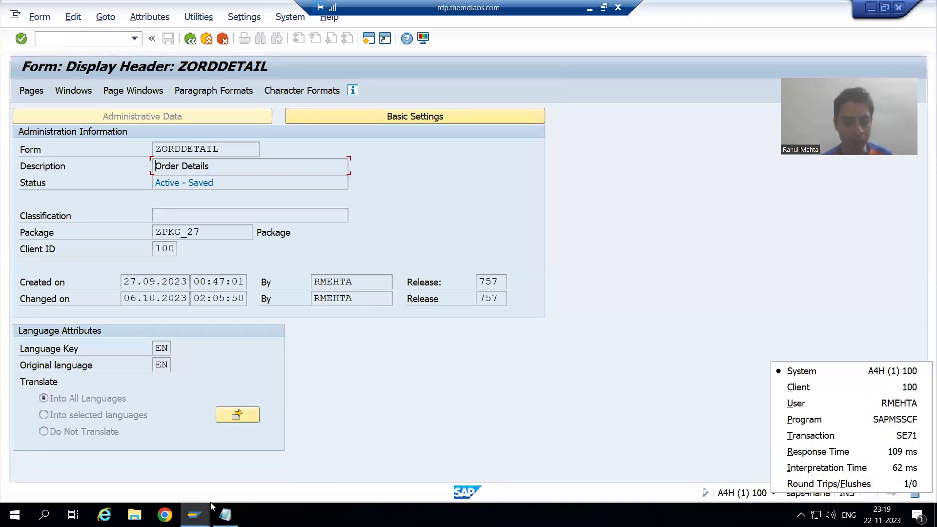
# Step: Confirm Smartform ZSF_ORDER_28 is in client 200, then go back to the ZORDDETAIL header
pyautogui.click(196, 514)
pyautogui.click(250, 477)
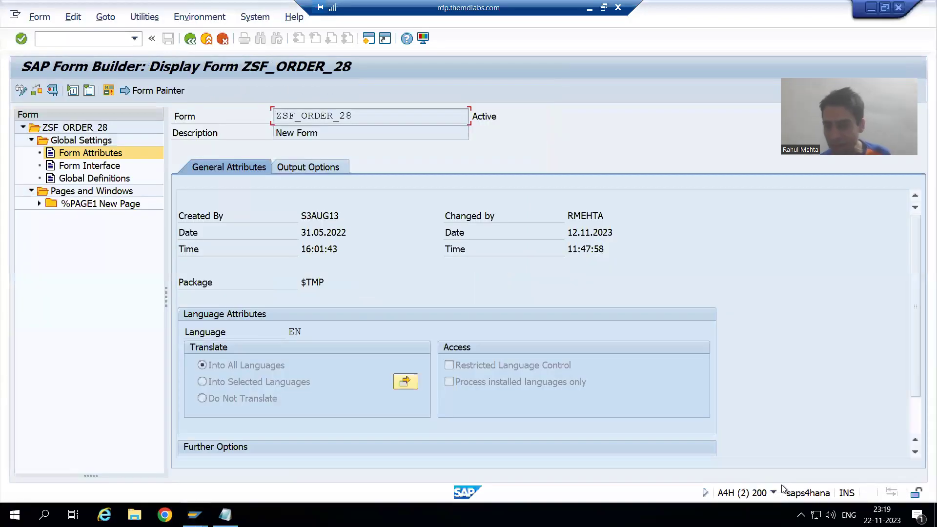
pyautogui.click(774, 493)
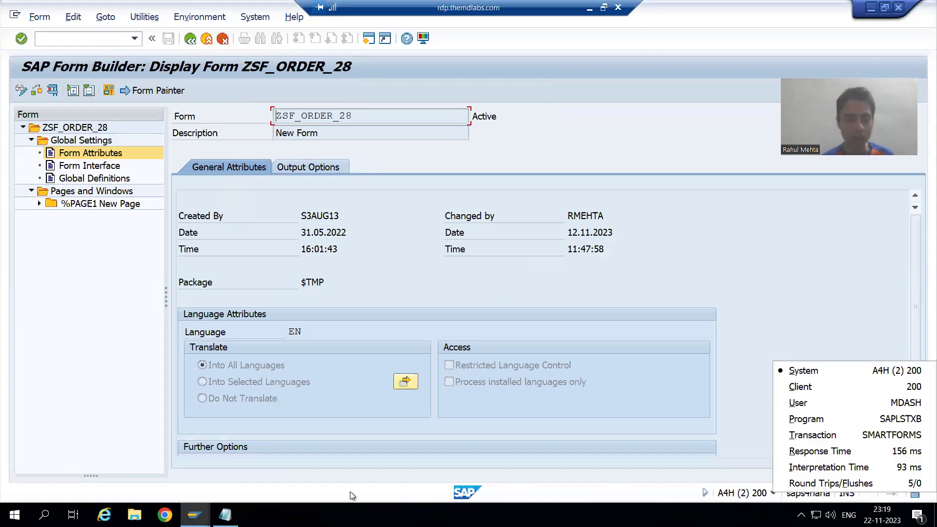
pyautogui.click(194, 515)
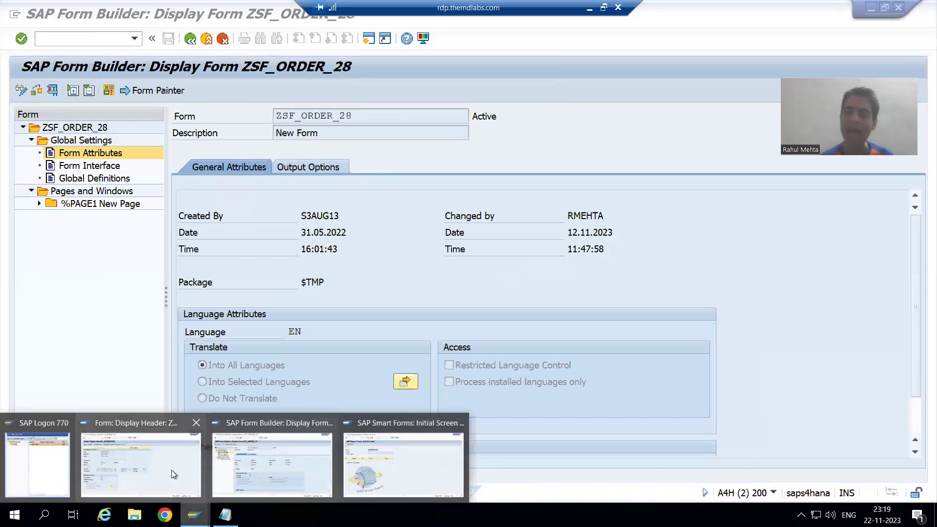
pyautogui.click(171, 471)
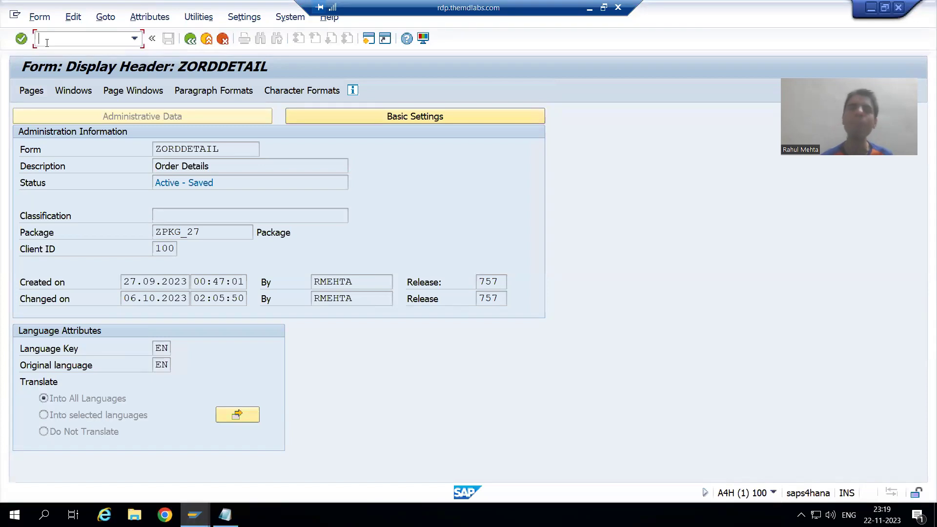
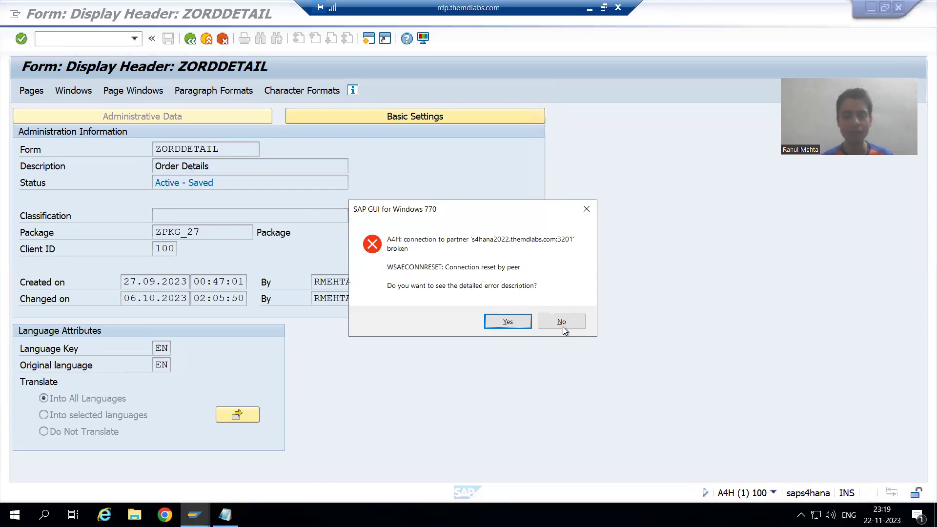
# Step: Decline the detailed error description for the dropped SAP connection
pyautogui.click(561, 322)
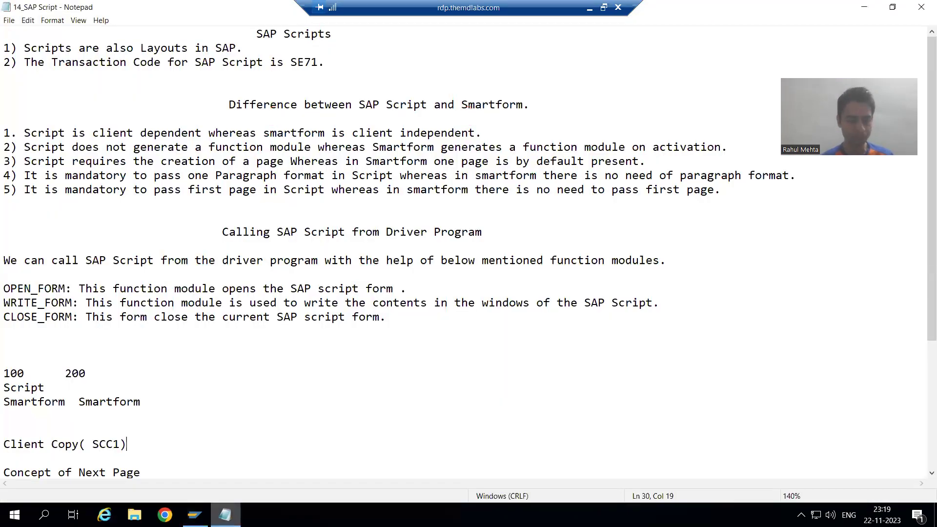
# Step: Log on to system A4H in client 100 with the user ID and password
pyautogui.doubleClick(181, 92)
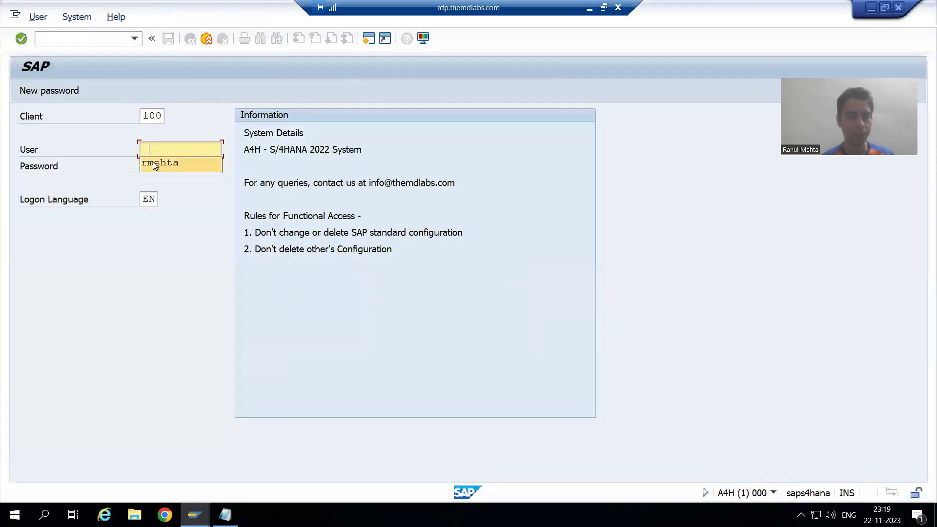
pyautogui.press('Tab')
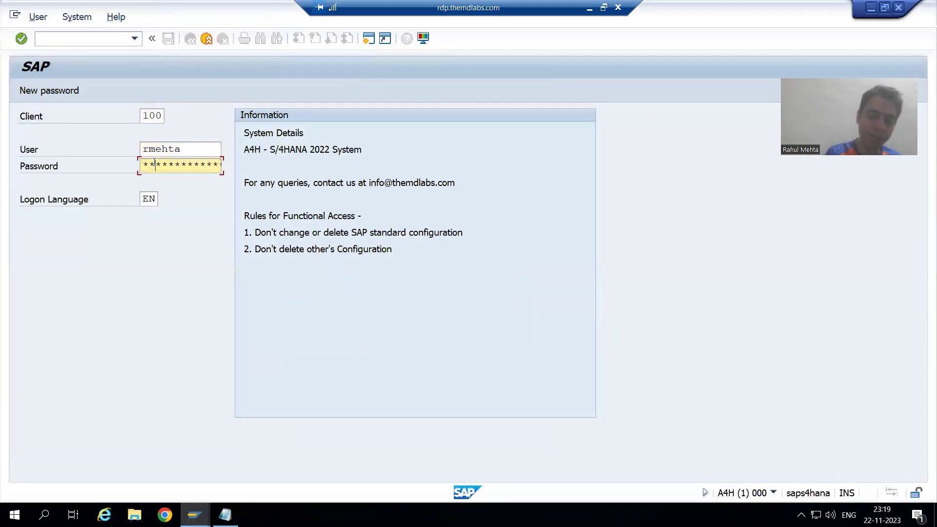
pyautogui.write('**')
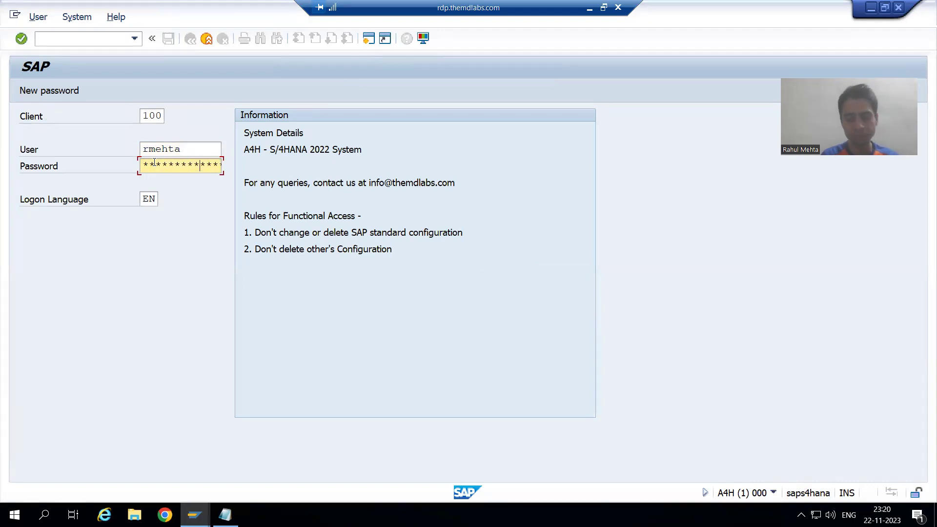
pyautogui.press('Return')
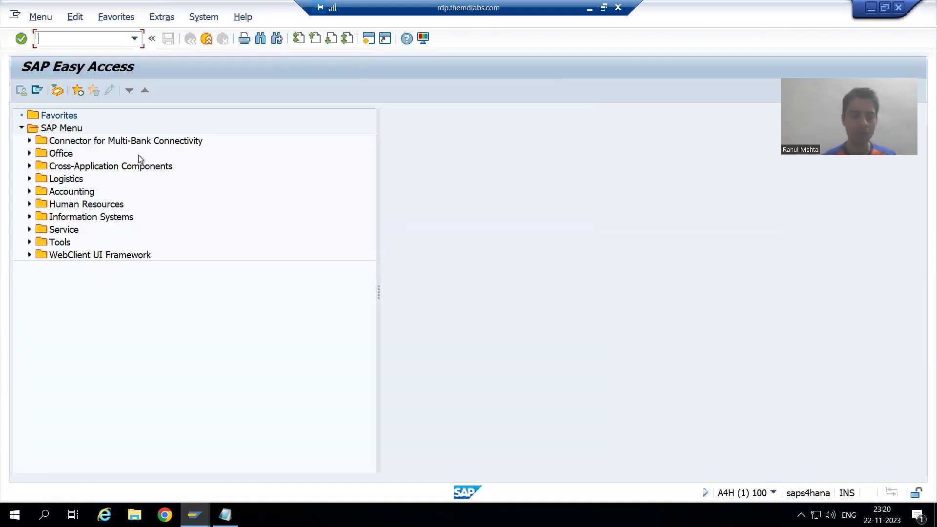
# Step: Create a new Smart Form named ZSF_1 through transaction SMARTFORMS
pyautogui.write('smartforms')
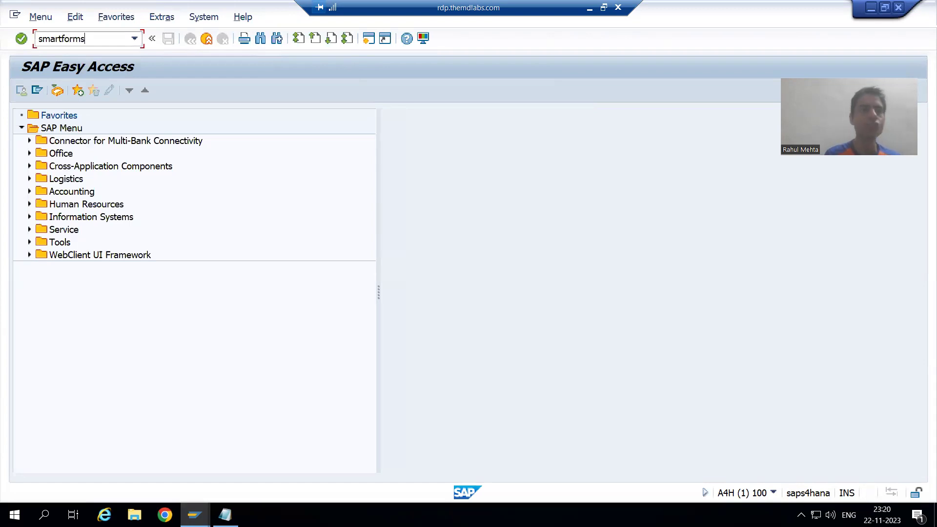
pyautogui.press('Return')
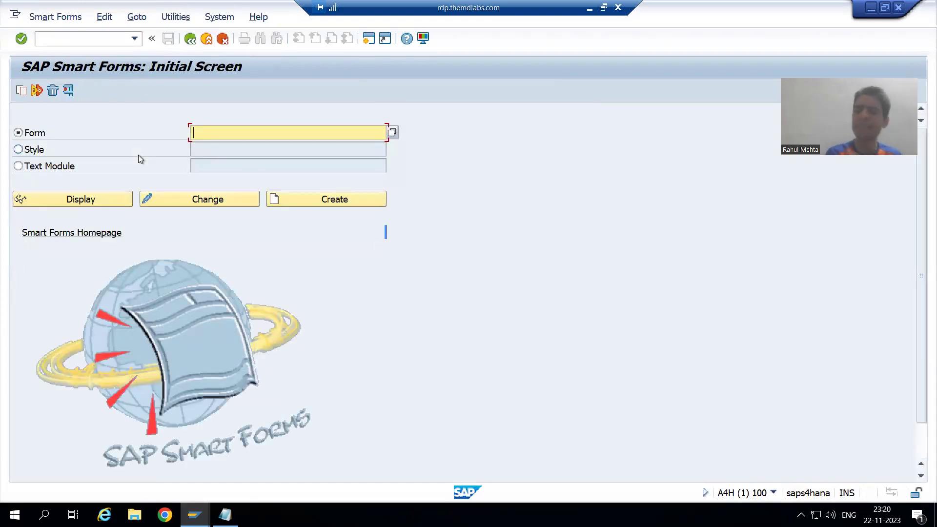
pyautogui.write('zs')
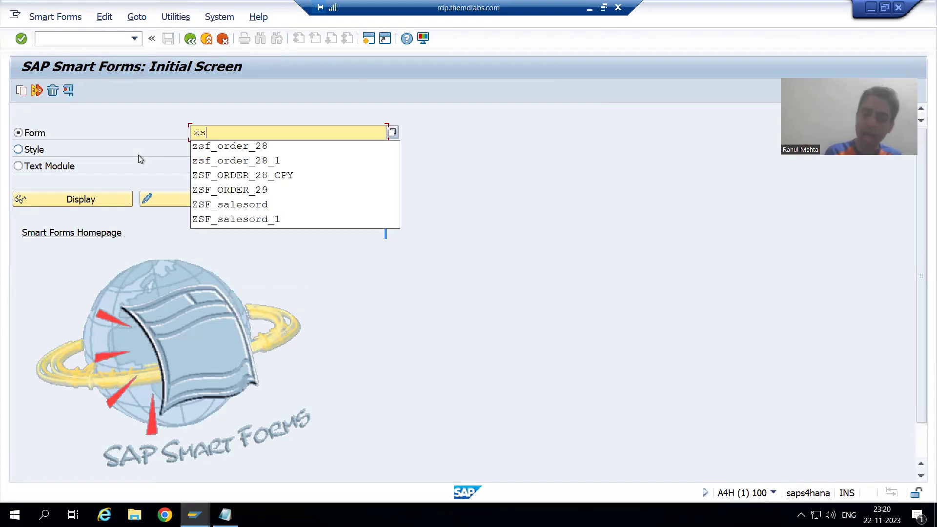
pyautogui.write('f_1')
pyautogui.press('Return')
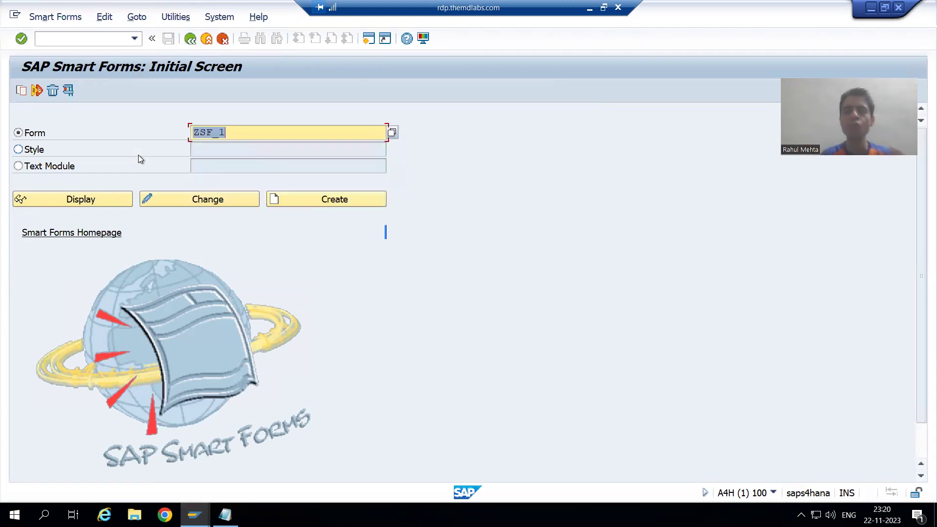
pyautogui.click(311, 204)
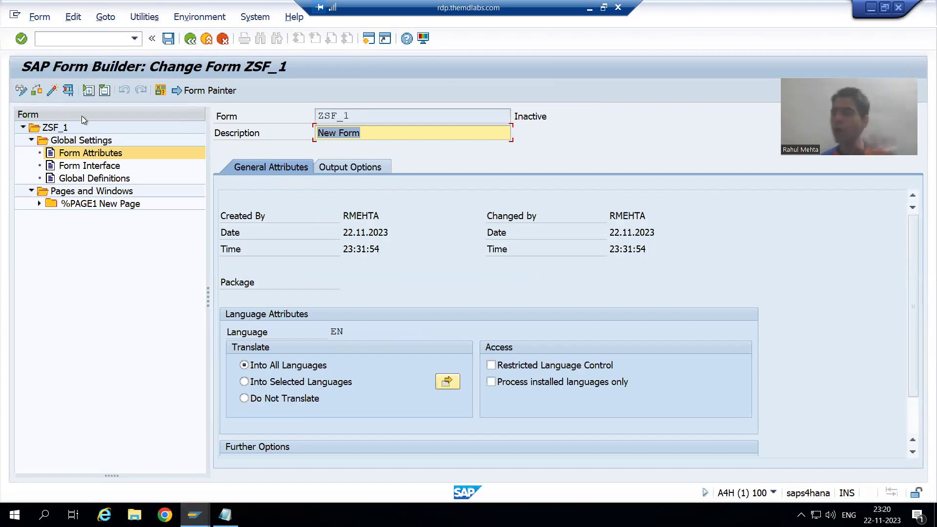
# Step: Activate ZSF_1, assigning it to package ZPKG_27 and confirming the workbench request
pyautogui.click(53, 92)
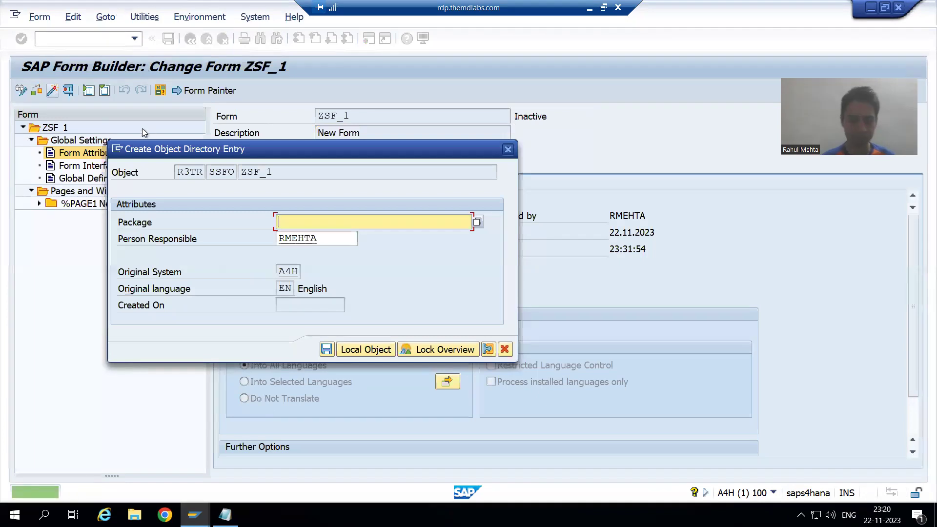
pyautogui.click(312, 222)
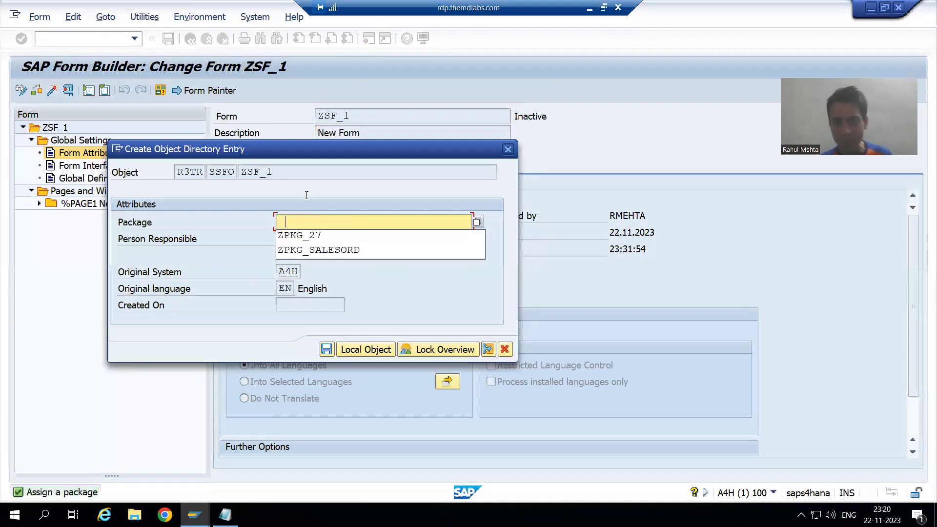
pyautogui.click(302, 234)
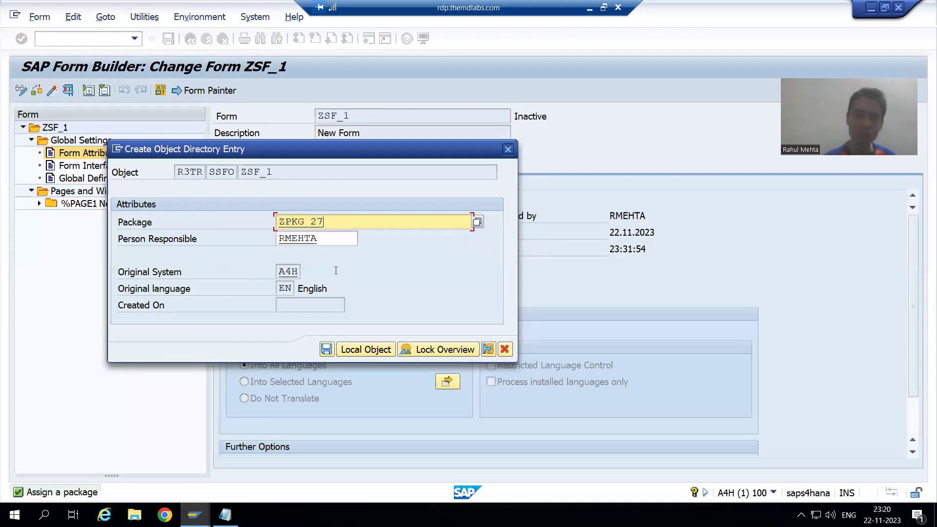
pyautogui.click(327, 350)
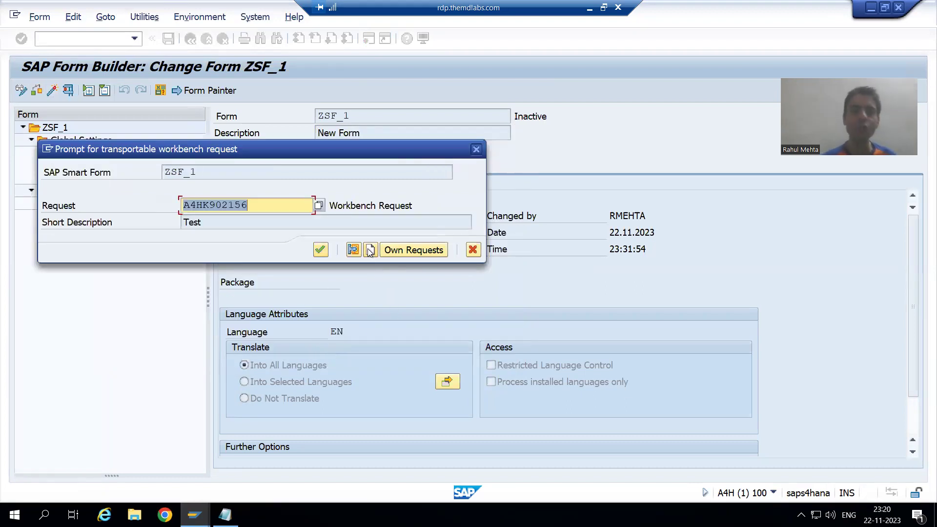
pyautogui.click(320, 250)
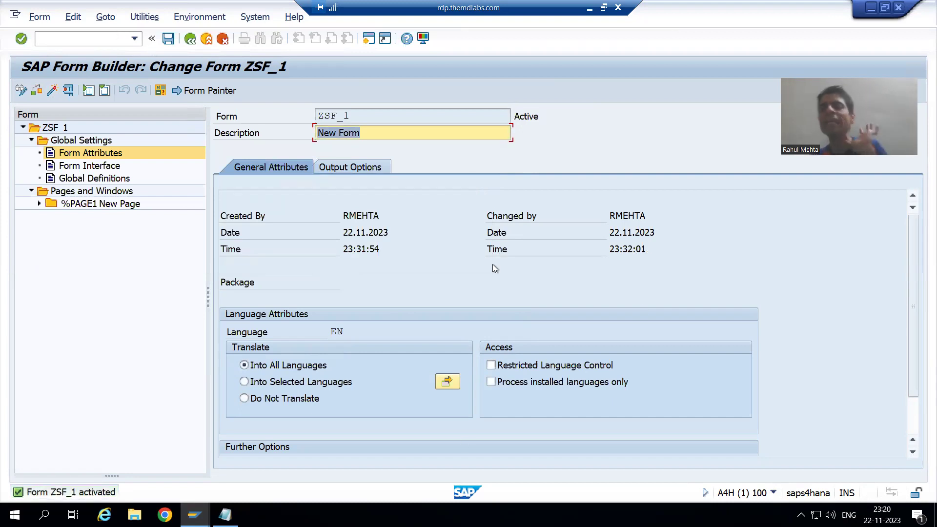
# Step: Remote-log on to client 200 through RFC destination A4HCLNT200 in SM59 and reach SAP Easy Access
pyautogui.click(54, 40)
pyautogui.write('/osm59')
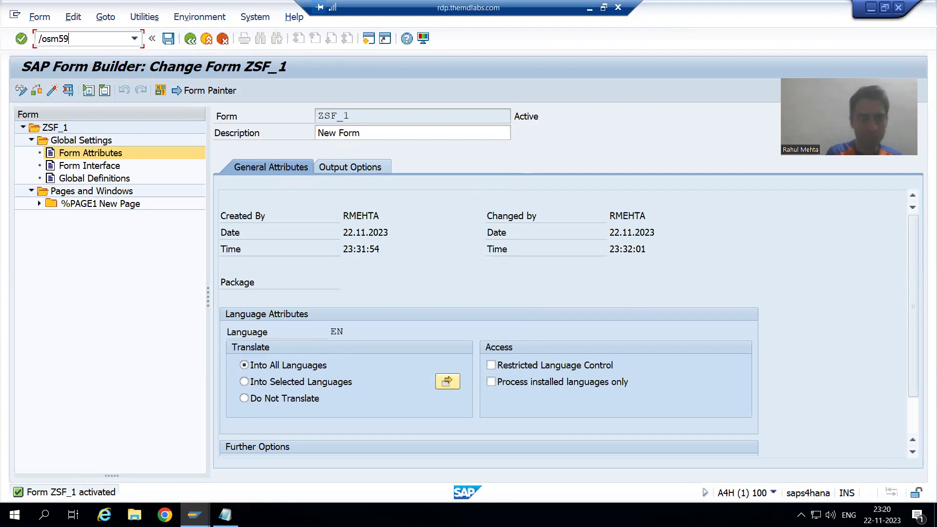
pyautogui.press('Return')
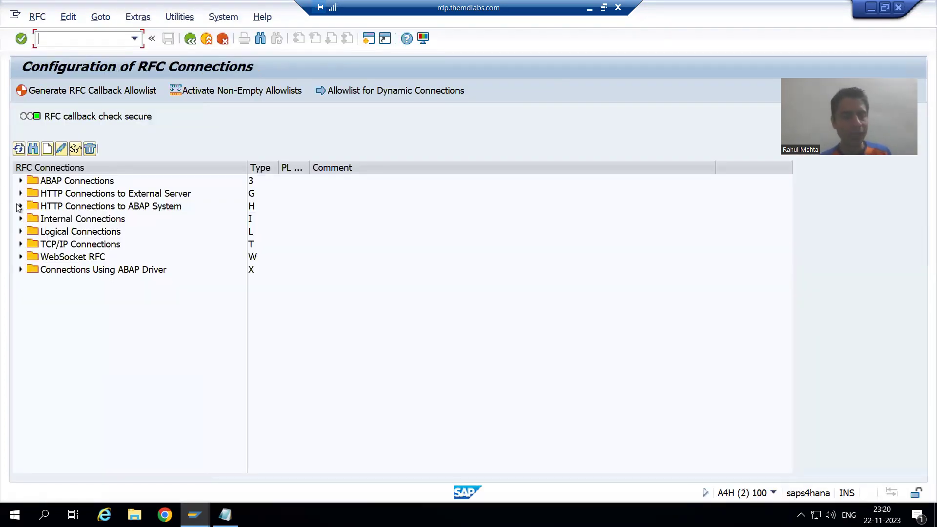
pyautogui.click(21, 180)
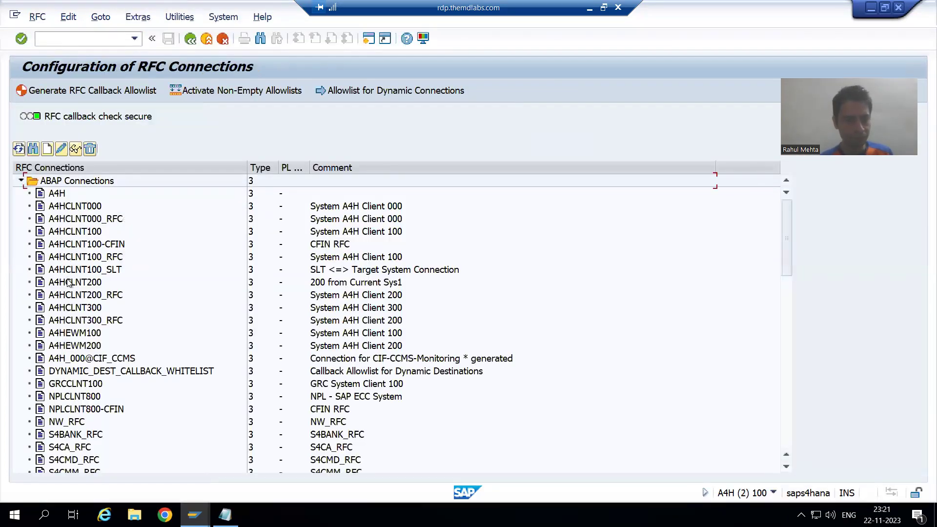
pyautogui.click(76, 285)
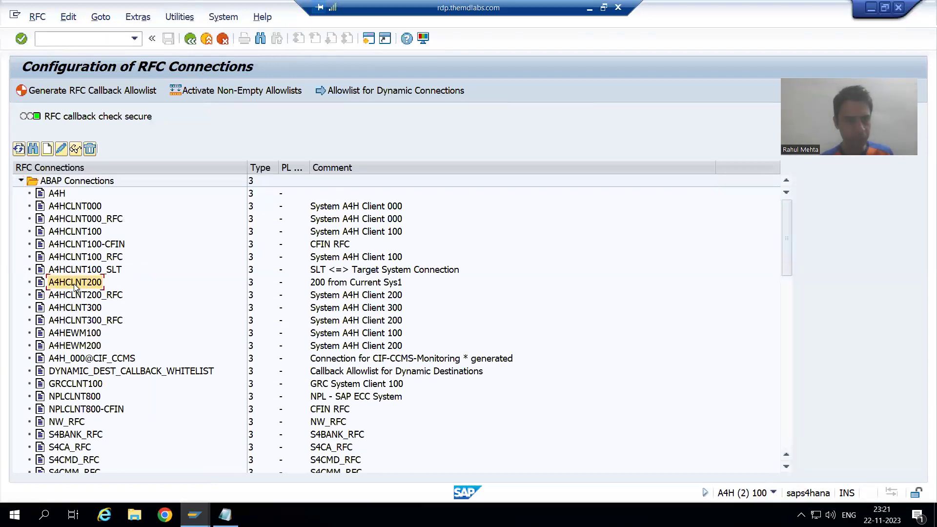
pyautogui.doubleClick(75, 283)
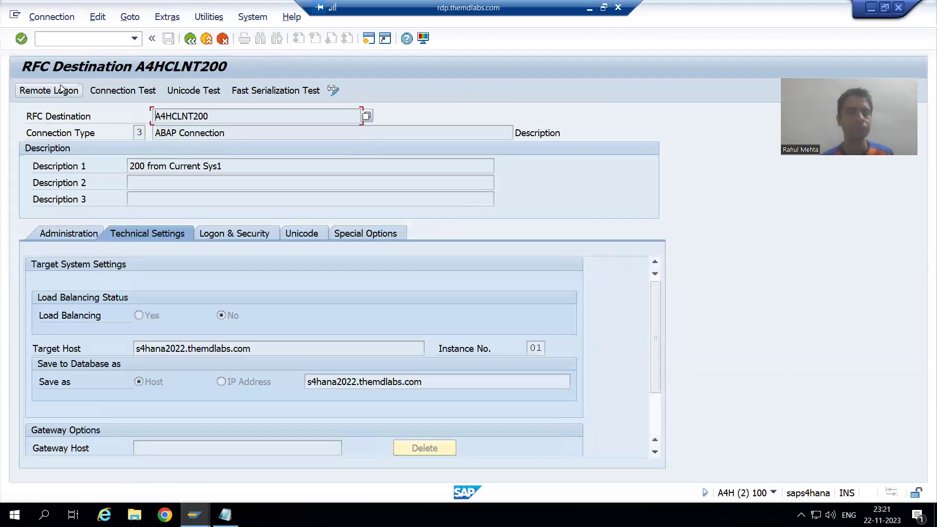
pyautogui.click(62, 91)
pyautogui.click(162, 169)
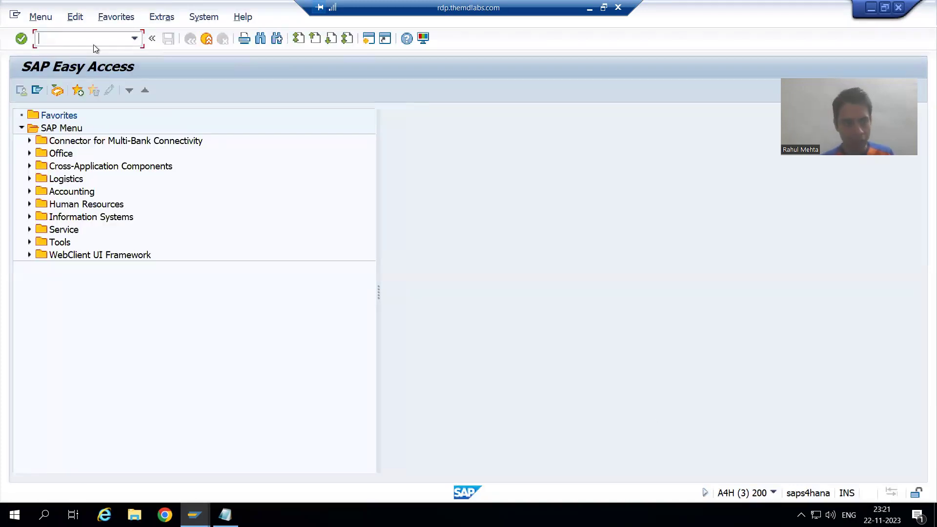
# Step: Display Smart Form ZSF_1 in client 200 via SMARTFORMS, confirming it already exists there
pyautogui.write('smartforms')
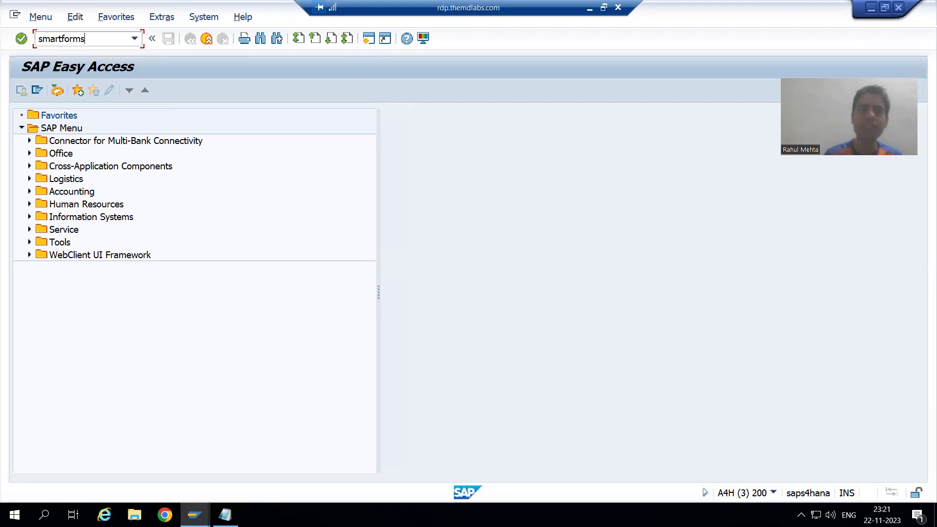
pyautogui.press('Return')
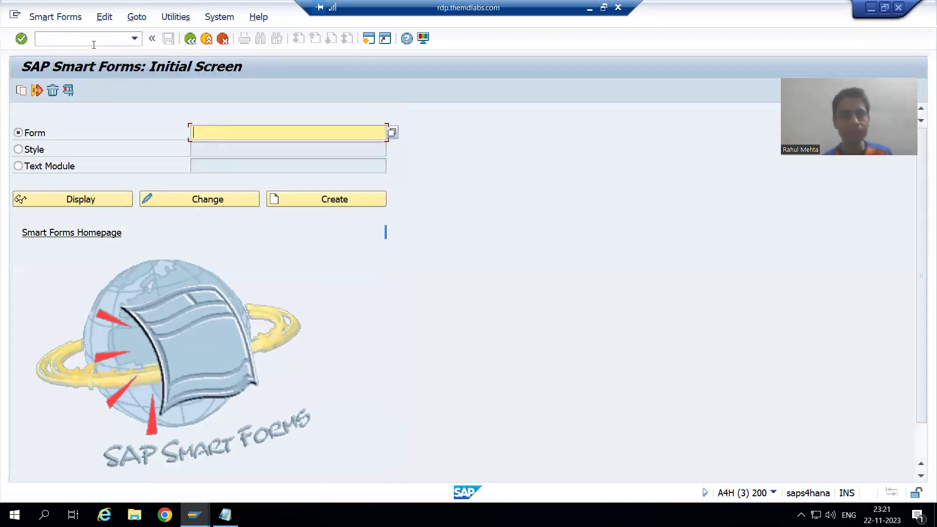
pyautogui.click(194, 130)
pyautogui.click(209, 146)
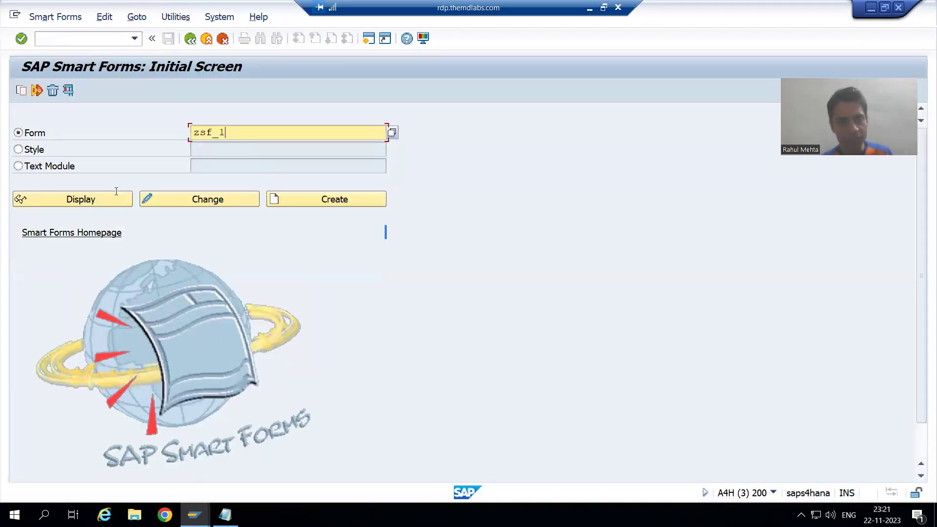
pyautogui.click(101, 200)
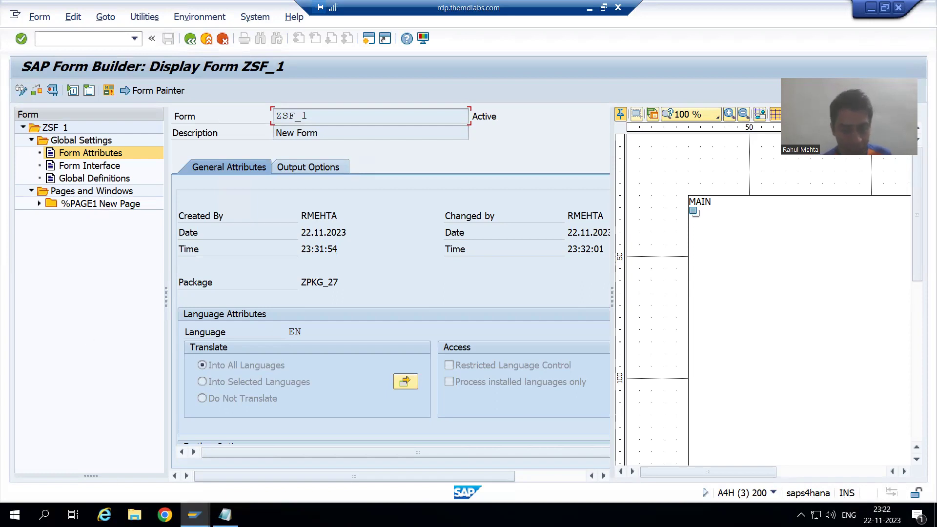
pyautogui.click(195, 515)
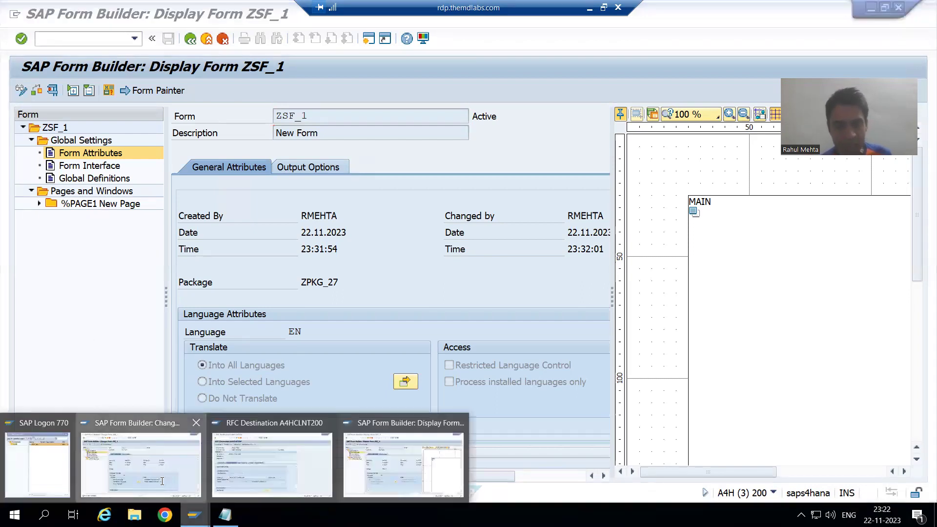
# Step: Return to the client 100 session and start the SAPscript Form Painter with /ose71
pyautogui.click(162, 481)
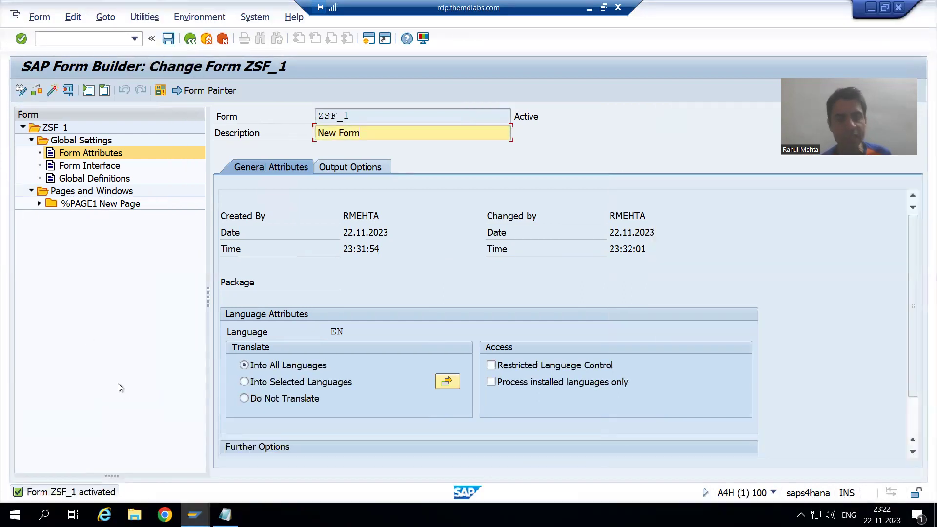
pyautogui.click(53, 40)
pyautogui.write('/ose71')
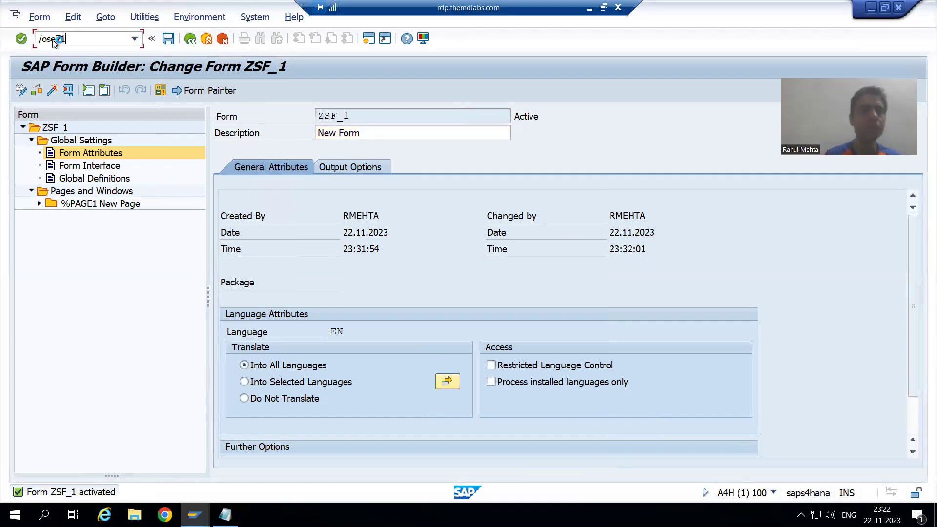
pyautogui.press('Return')
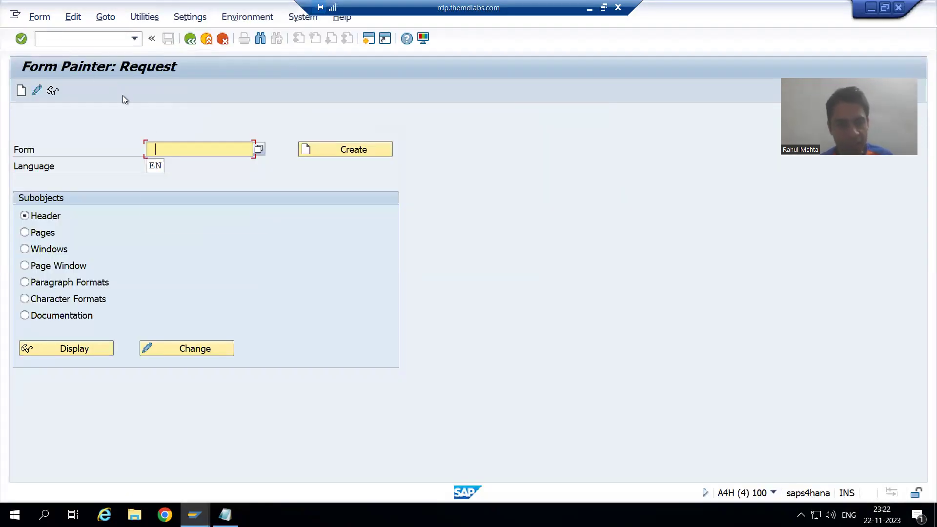
# Step: Display the header of SAPscript form ZORDDETAIL in client 100
pyautogui.write('Z')
pyautogui.click(173, 165)
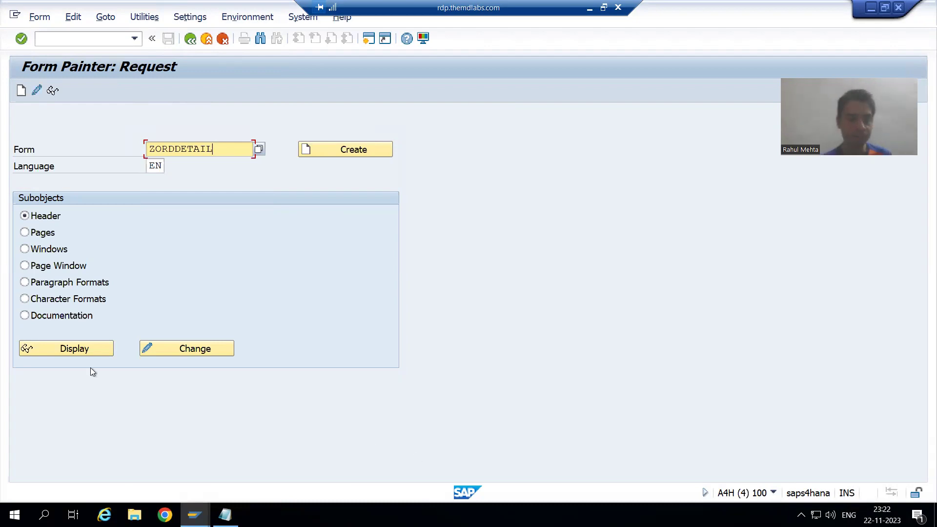
pyautogui.click(82, 353)
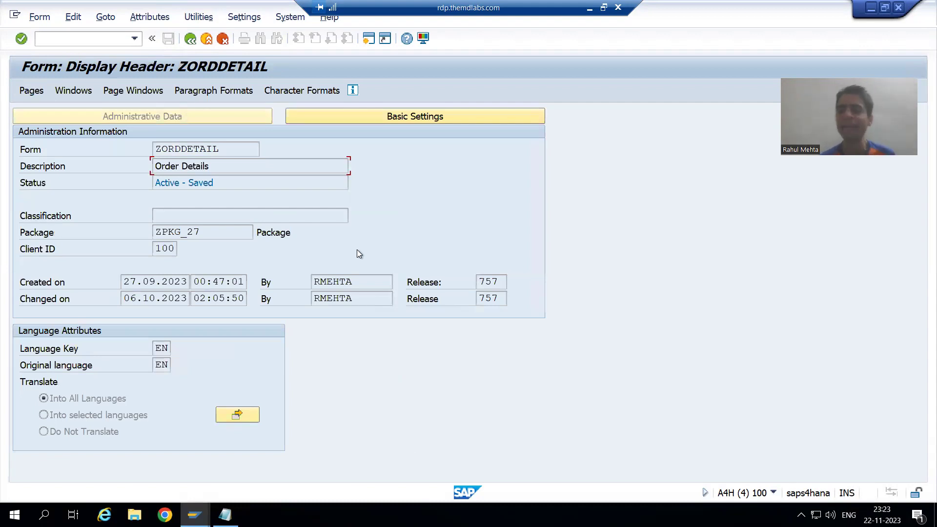
pyautogui.moveTo(218, 149); pyautogui.dragTo(153, 148)
pyautogui.hotkey('ctrl', 'c')
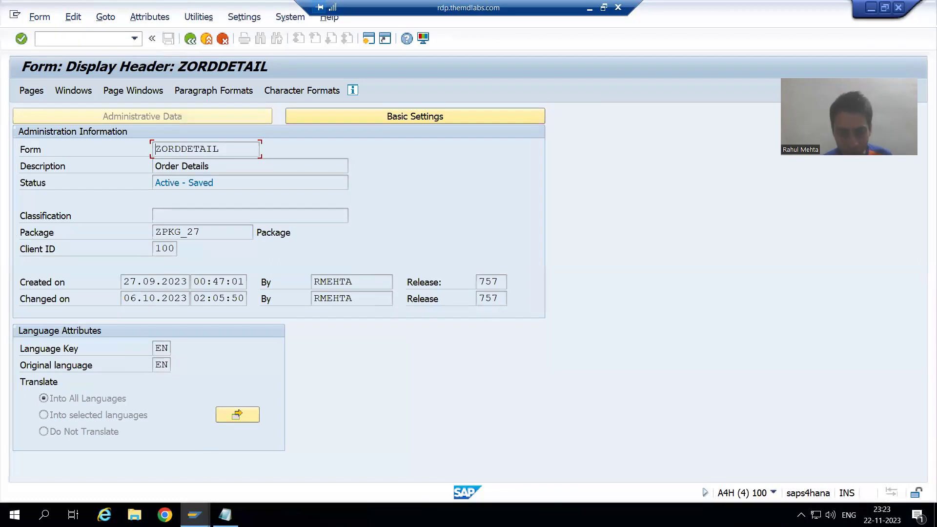
pyautogui.click(195, 515)
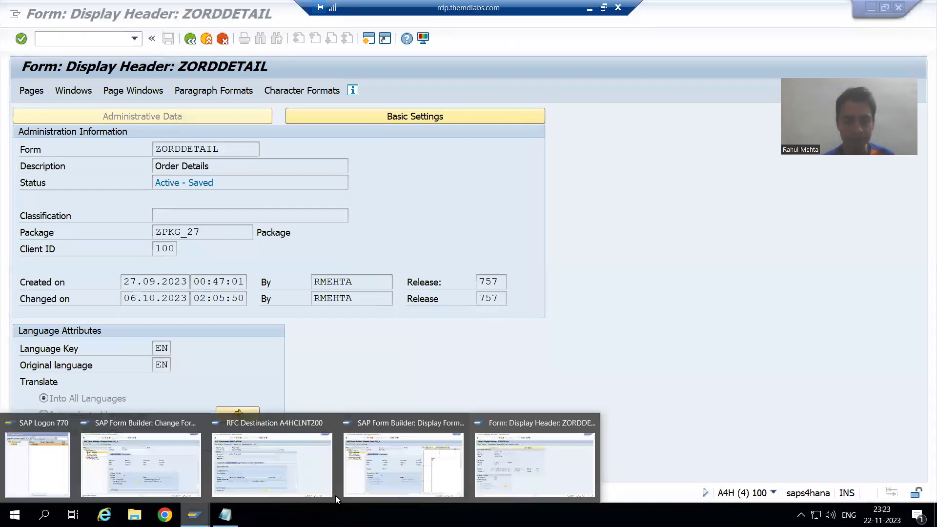
# Step: Cycle through the open SAP windows, ending on client 200's ZSF_1 display
pyautogui.click(536, 470)
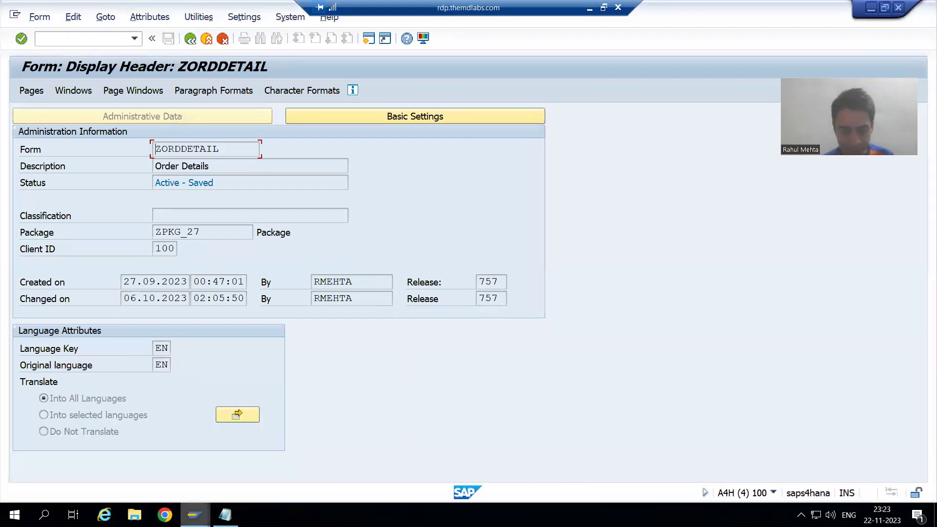
pyautogui.click(195, 515)
pyautogui.click(268, 462)
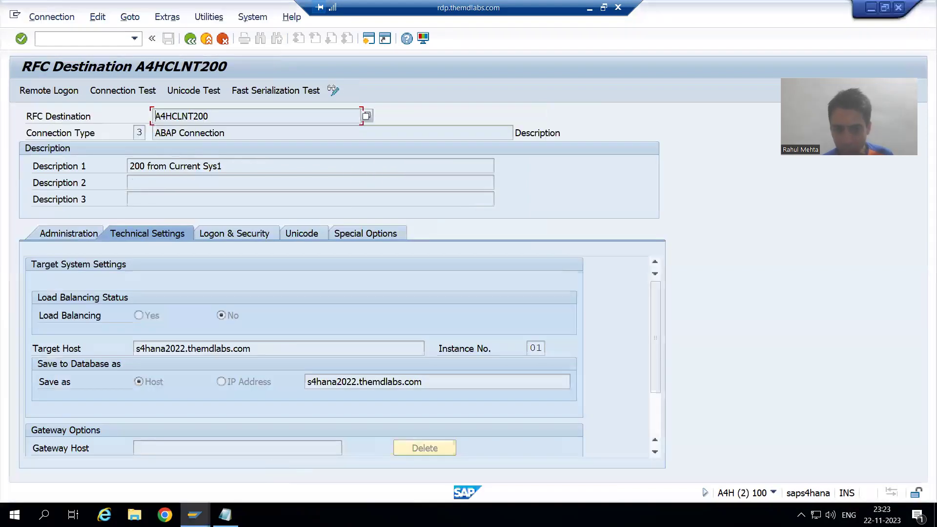
pyautogui.click(195, 515)
pyautogui.click(458, 471)
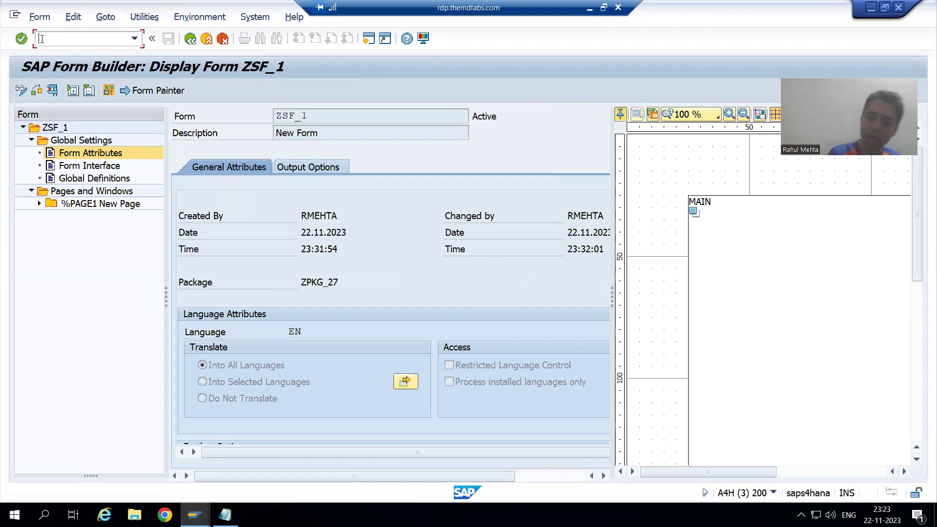
# Step: Look up ZORDDETAIL in client 200's Form Painter, which reports it does not exist
pyautogui.write('/ose71')
pyautogui.press('Return')
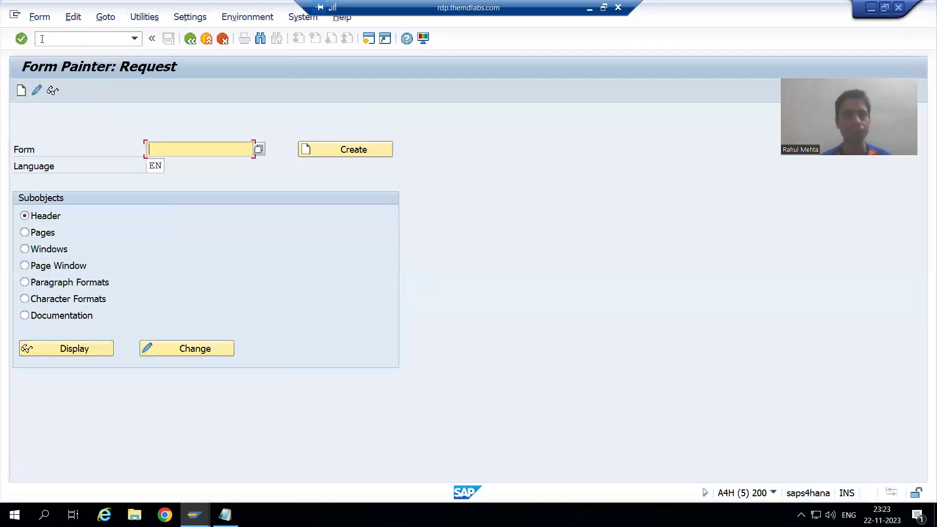
pyautogui.hotkey('ctrl', 'v')
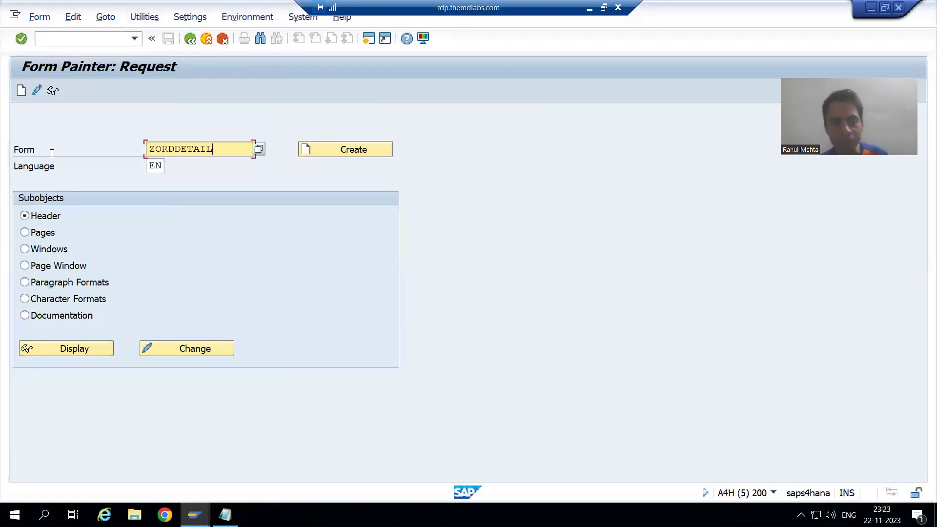
pyautogui.click(75, 349)
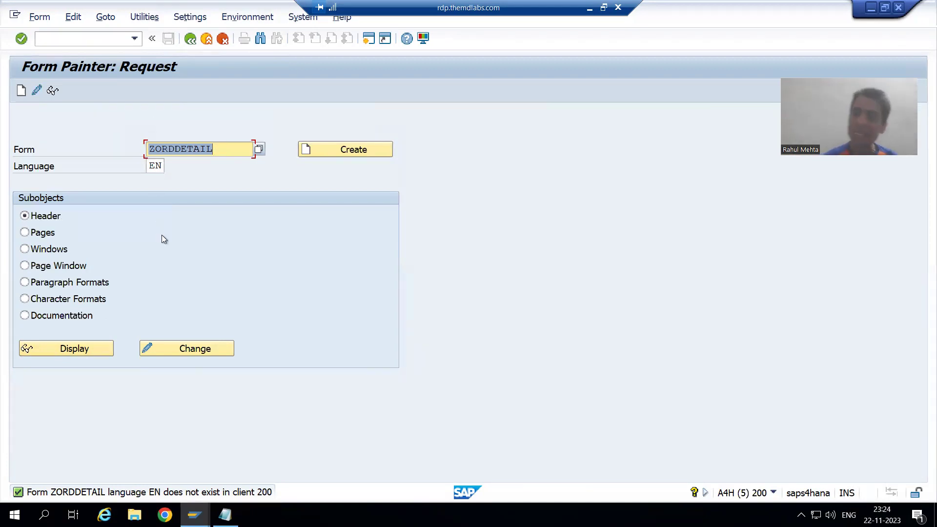
pyautogui.click(67, 38)
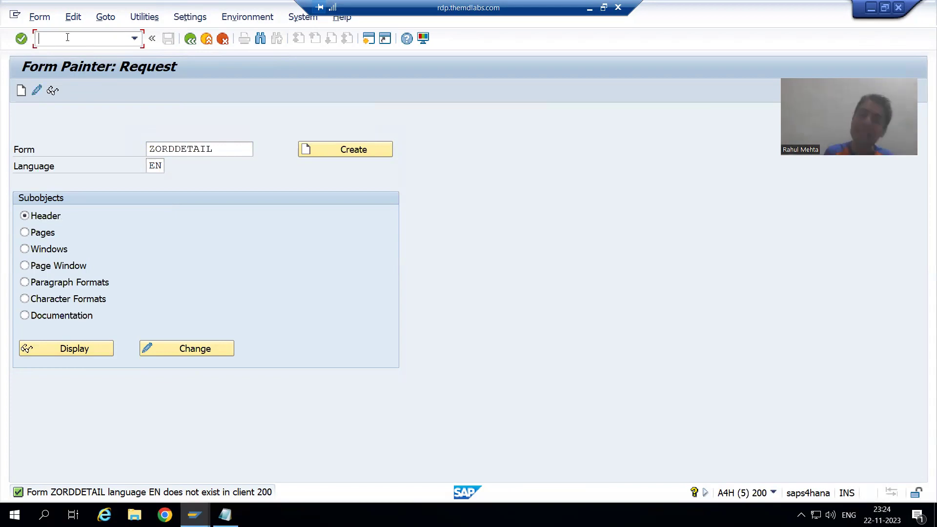
# Step: Start SCC1 in client 200 via /oscc1 and decline the Client Copy News prompt
pyautogui.write('/oscc')
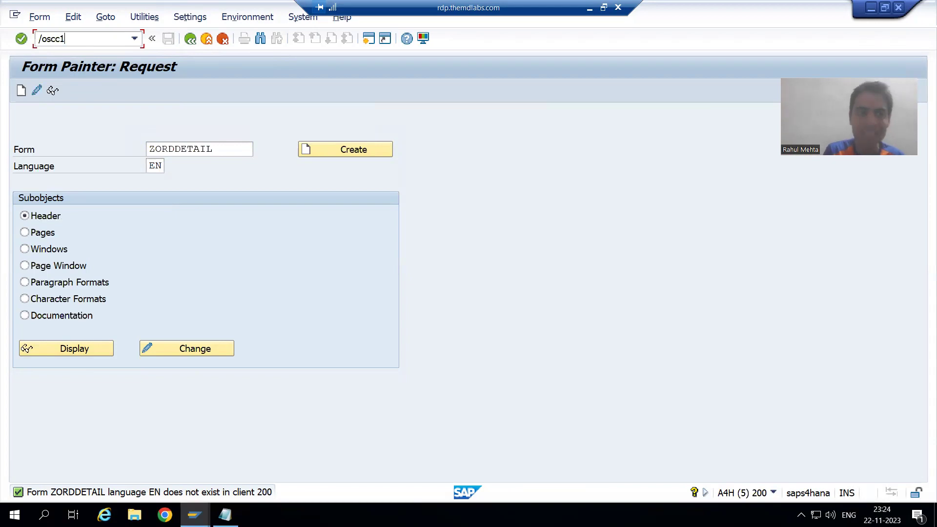
pyautogui.write('1')
pyautogui.press('Return')
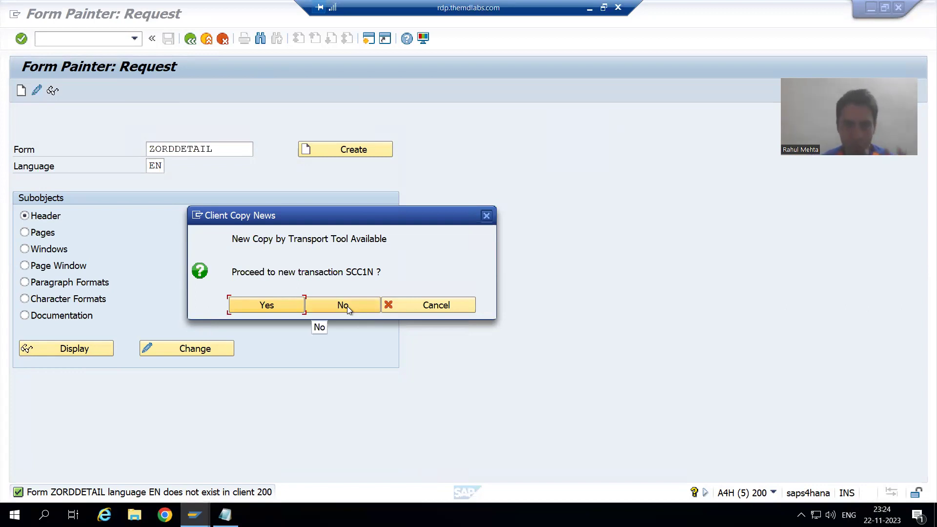
pyautogui.click(347, 306)
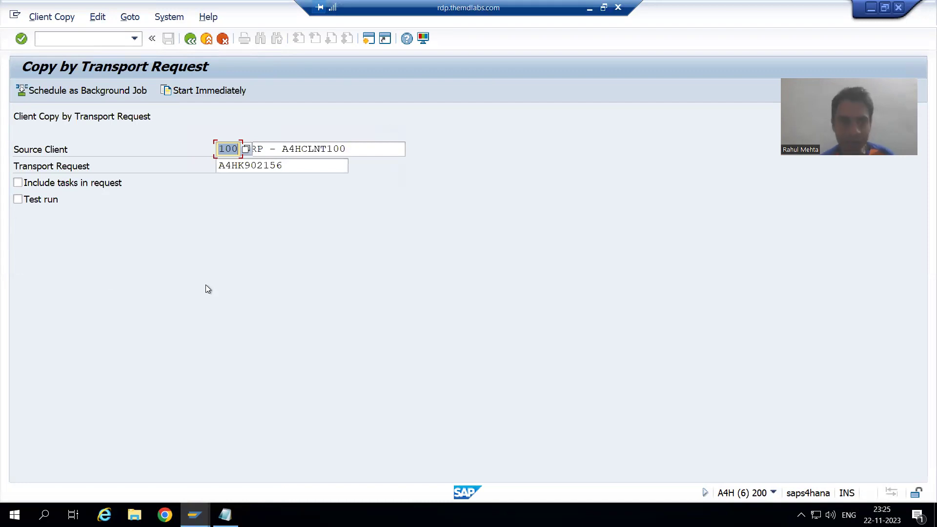
# Step: Check source client 100, then return to client 100's Form Builder session for ZSF_1
pyautogui.click(229, 148)
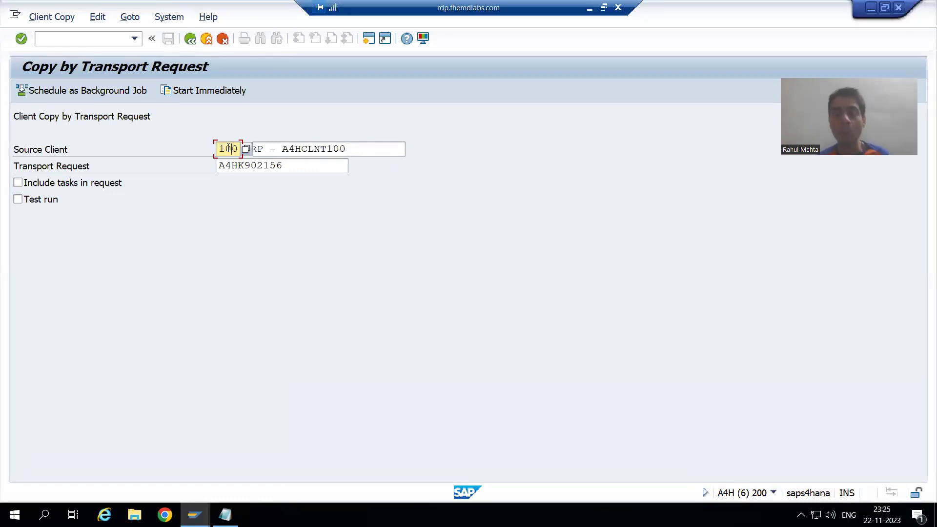
pyautogui.click(194, 507)
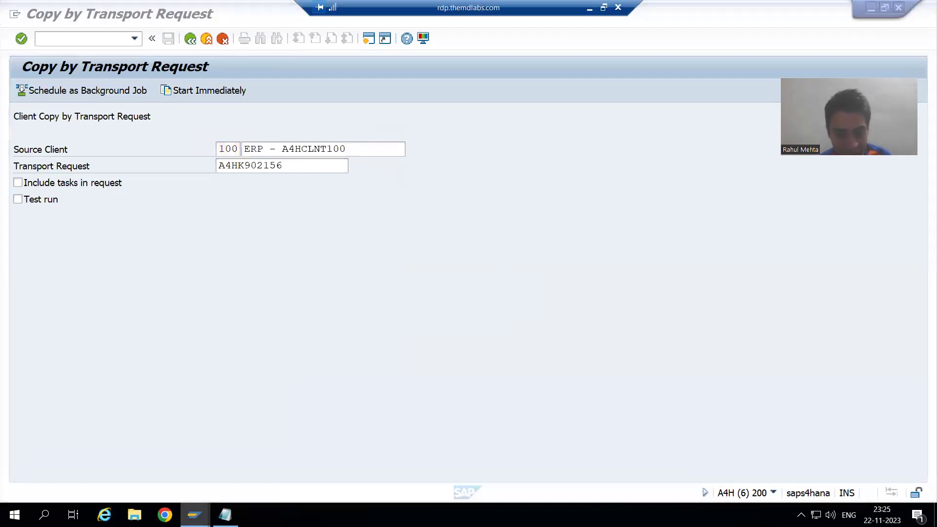
pyautogui.click(171, 480)
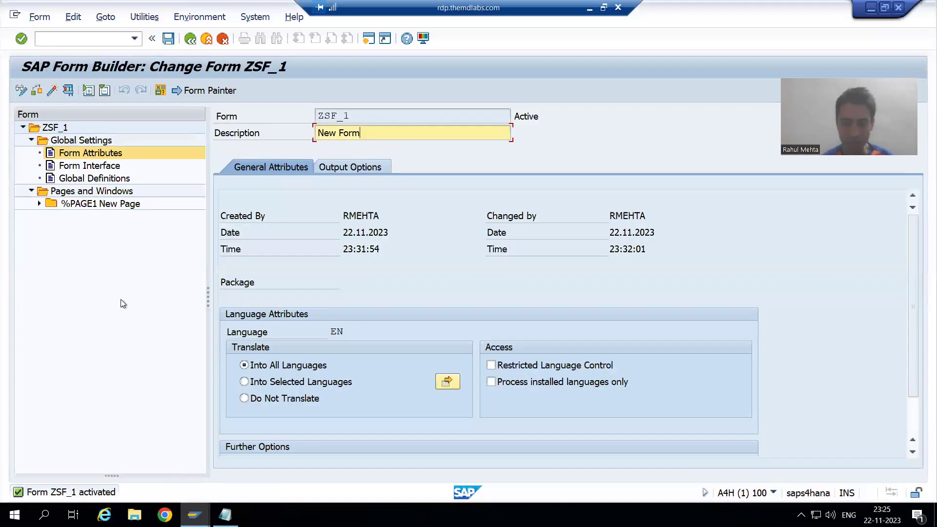
pyautogui.click(62, 37)
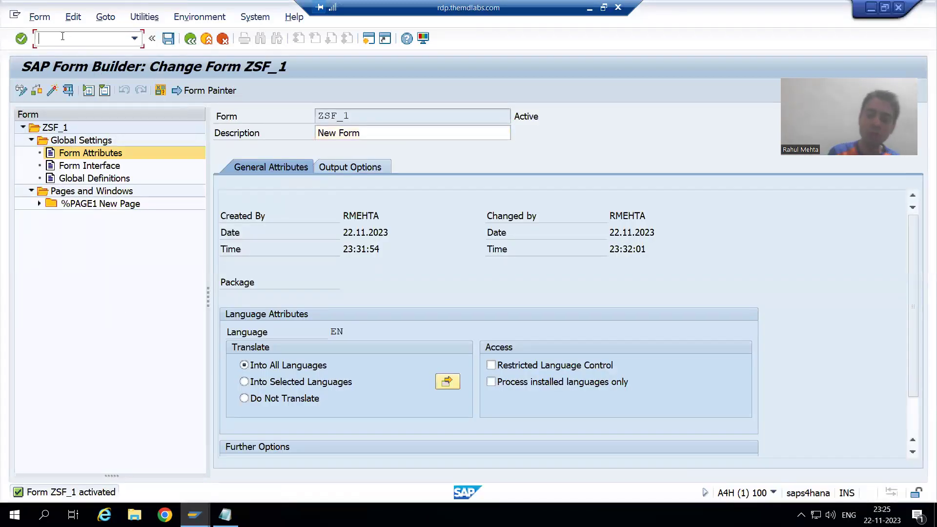
# Step: Open the Transport Organizer (SE09) and list the user's transport requests
pyautogui.write('/nse09')
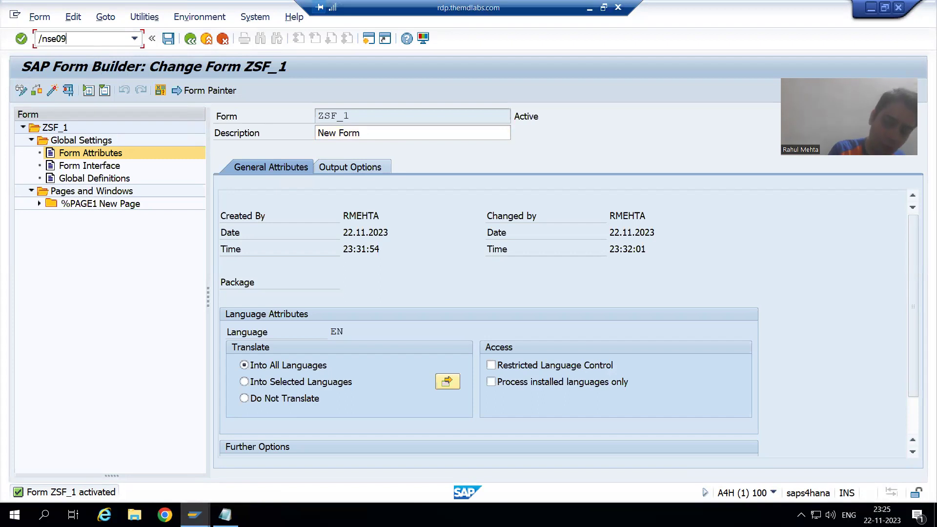
pyautogui.press('Return')
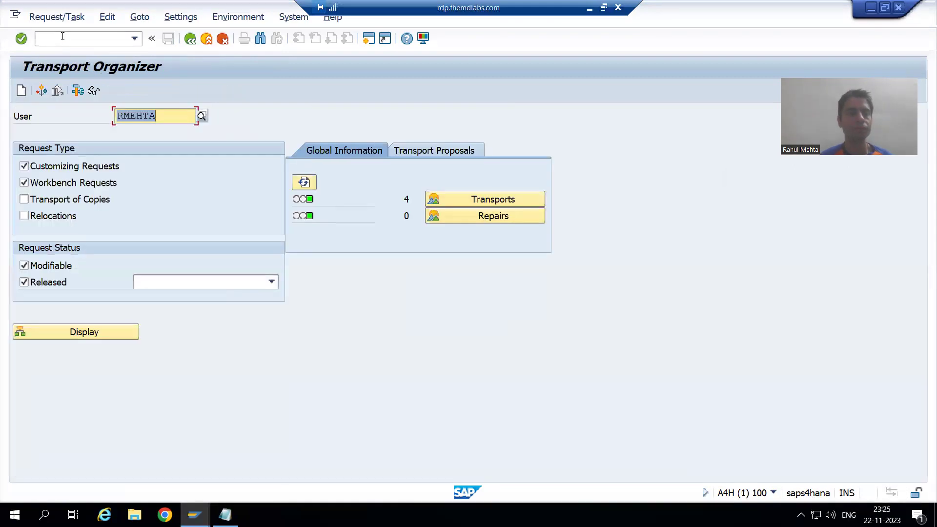
pyautogui.click(103, 336)
# Step: Copy request number A4HK901475 ('SAP Script for Order Details') for the client copy screen
pyautogui.click(442, 289)
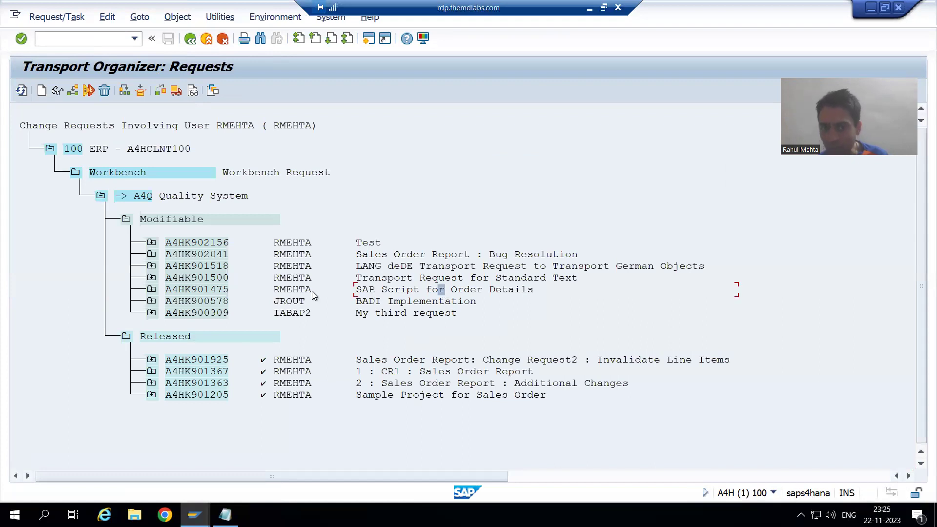
pyautogui.click(174, 291)
pyautogui.moveTo(174, 292); pyautogui.dragTo(223, 291)
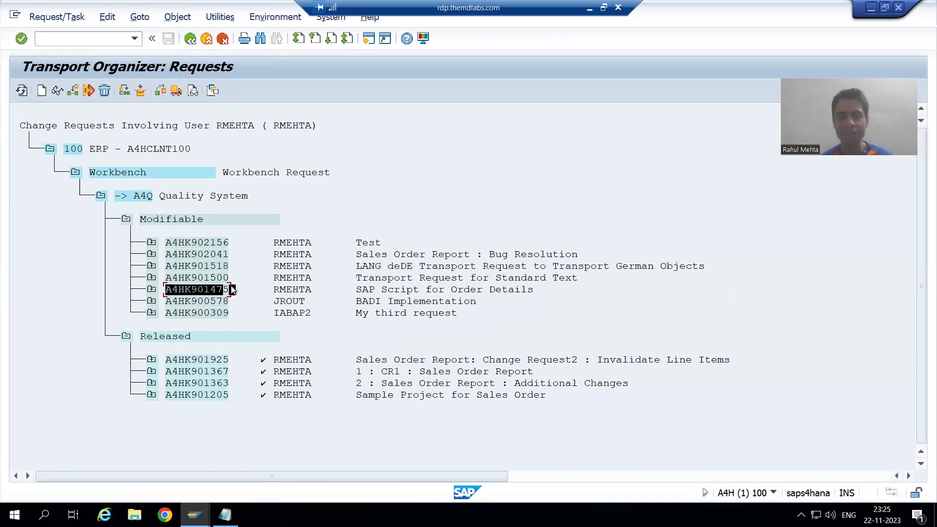
pyautogui.moveTo(166, 295); pyautogui.dragTo(232, 292)
pyautogui.hotkey('ctrl', 'c')
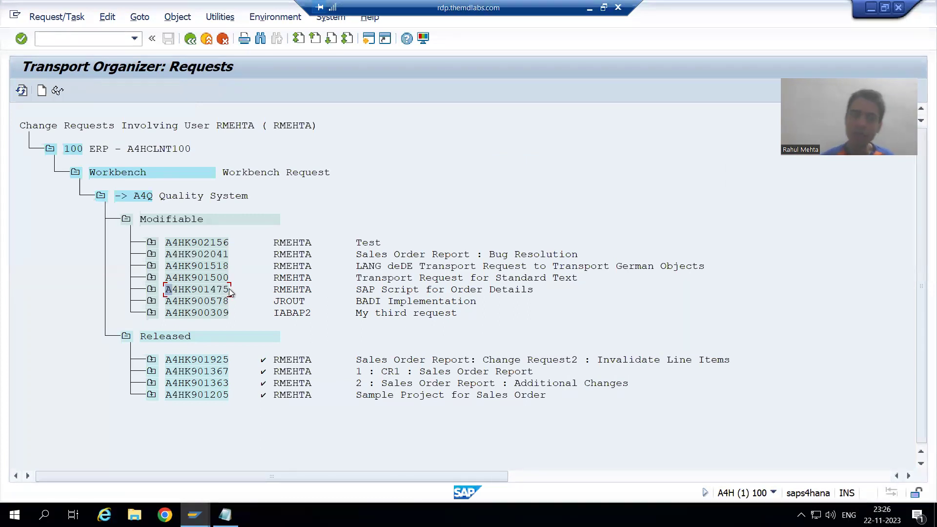
pyautogui.hotkey('alt', 'Tab')
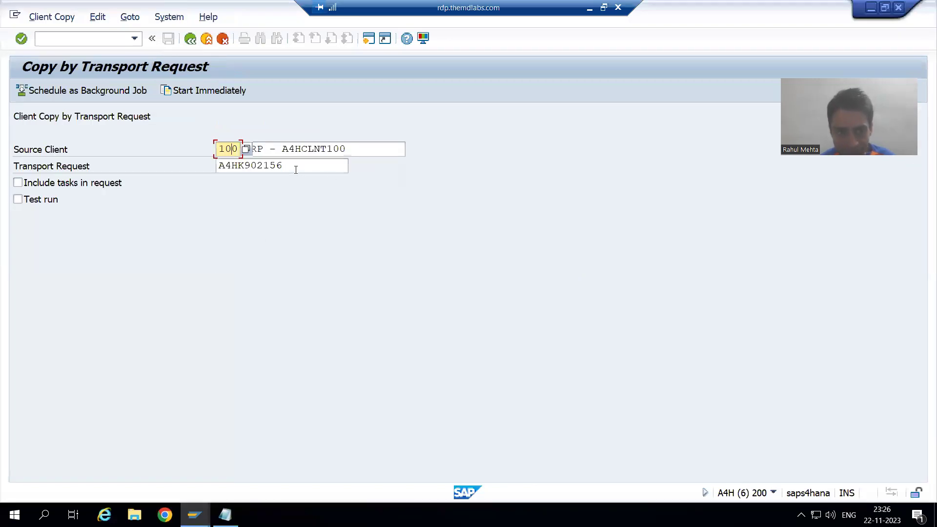
# Step: Fill the copy form with request A4HK901475, source client 100, and Include tasks in request
pyautogui.click(296, 169)
pyautogui.press('BackSpace')
pyautogui.press('BackSpace')
pyautogui.press('BackSpace')
pyautogui.press('BackSpace')
pyautogui.press('BackSpace')
pyautogui.press('BackSpace')
pyautogui.press('BackSpace')
pyautogui.press('BackSpace')
pyautogui.press('BackSpace')
pyautogui.press('BackSpace')
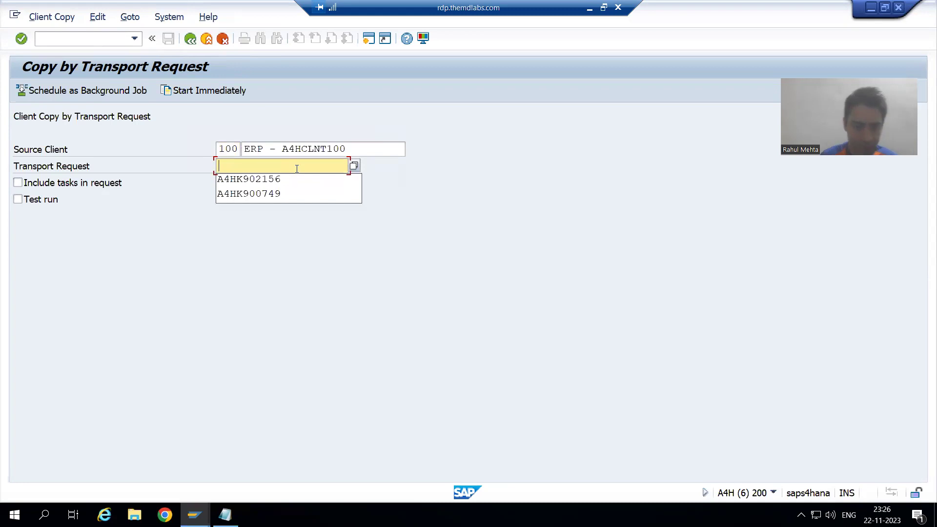
pyautogui.hotkey('ctrl', 'v')
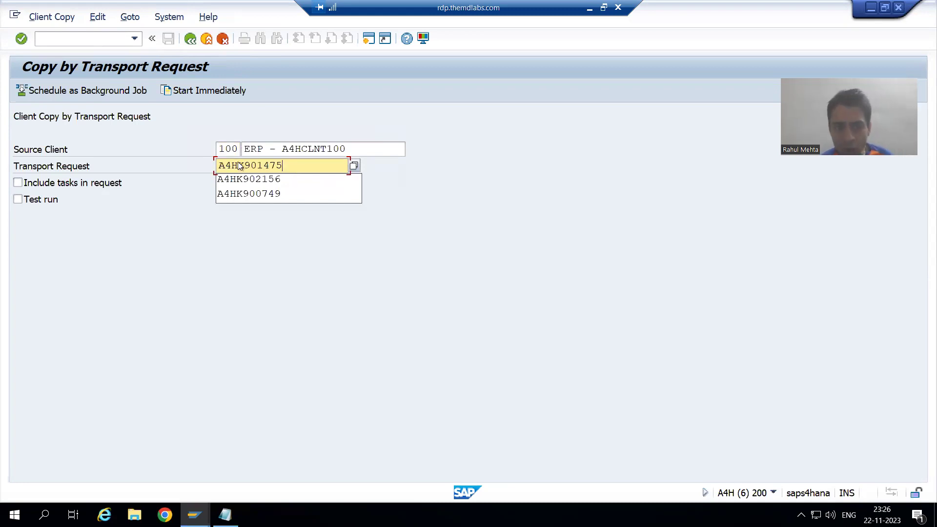
pyautogui.click(242, 149)
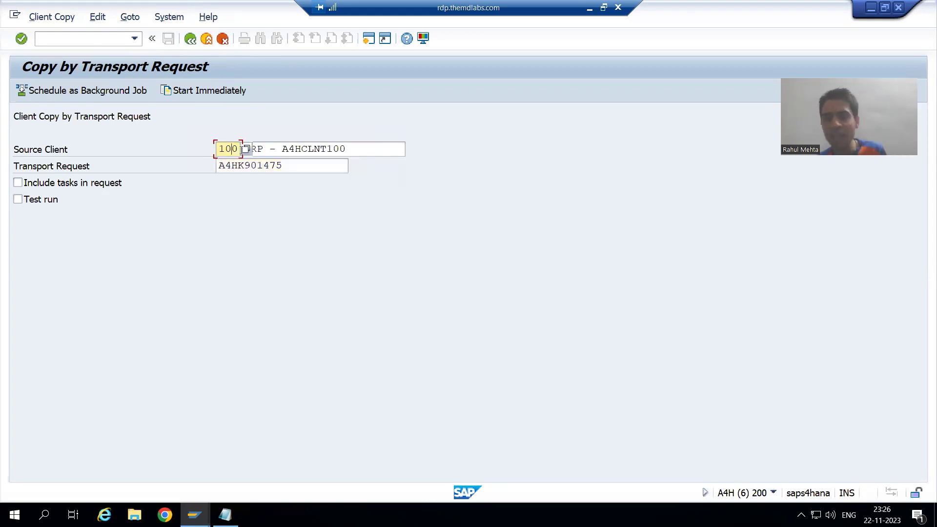
pyautogui.click(245, 166)
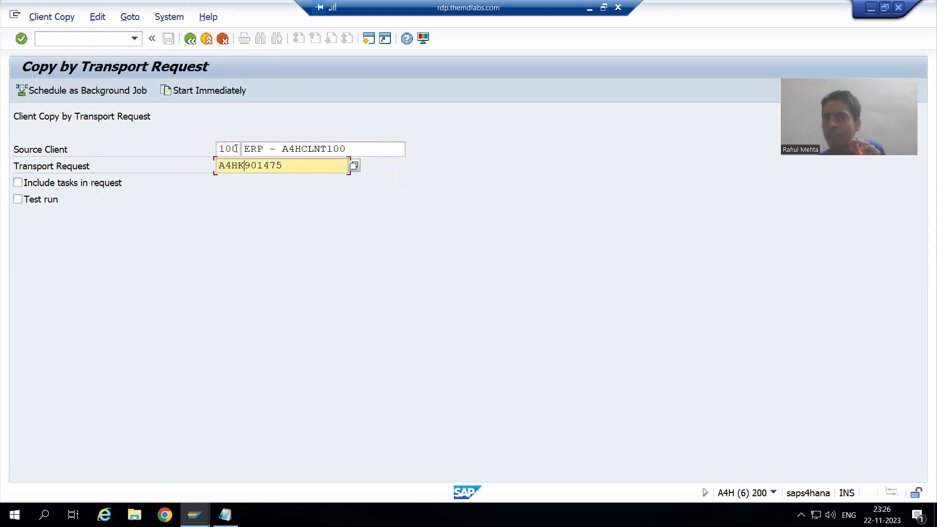
pyautogui.click(242, 150)
pyautogui.click(242, 150)
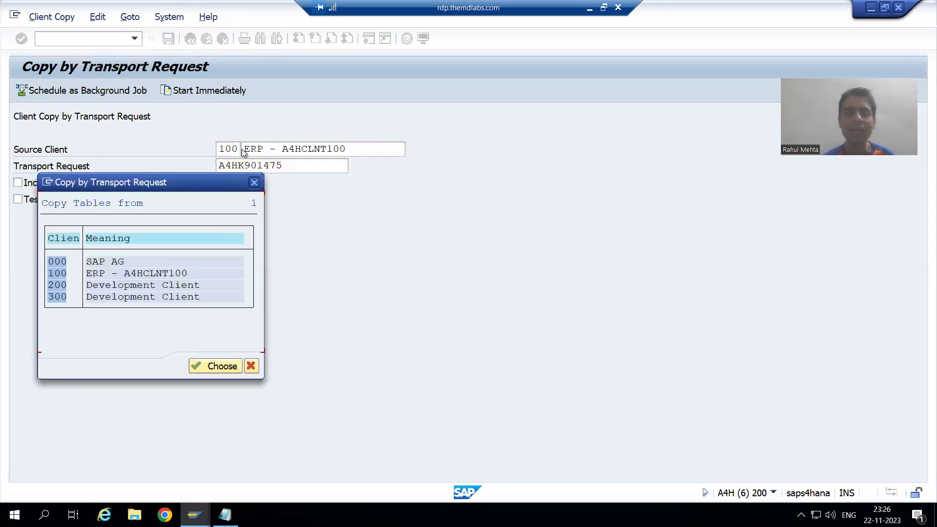
pyautogui.doubleClick(63, 273)
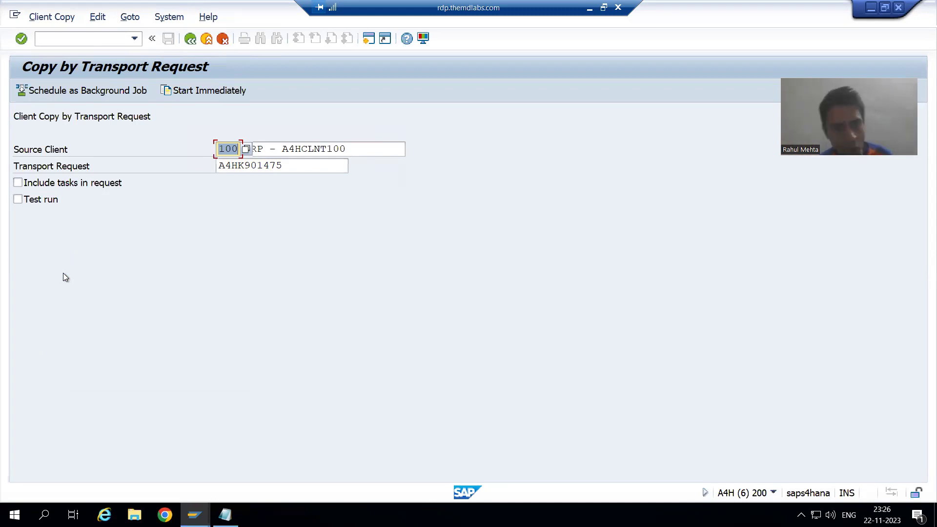
pyautogui.click(34, 186)
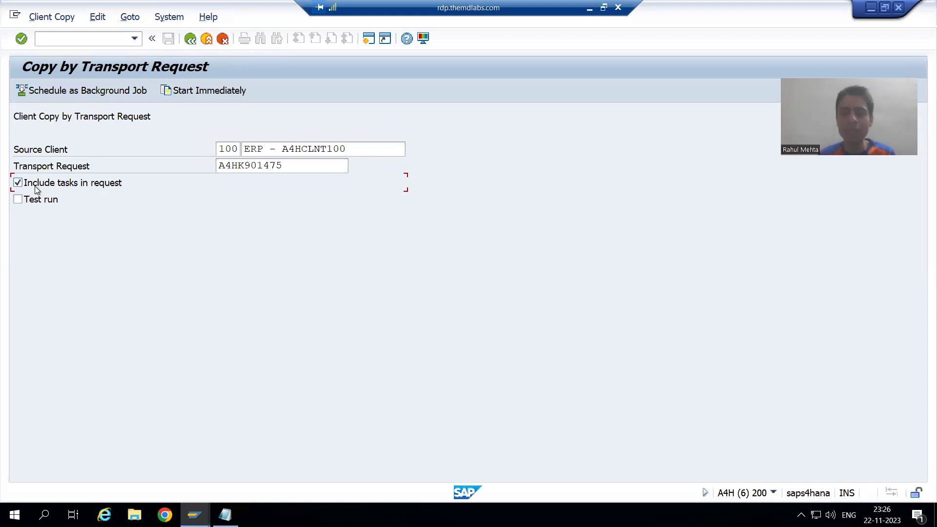
pyautogui.hotkey('alt', 'Tab')
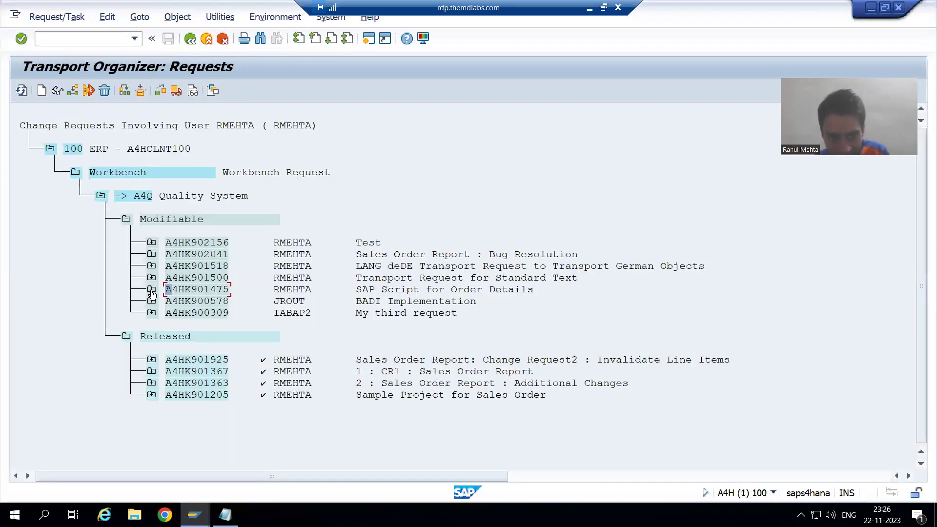
# Step: Expand request A4HK901475 to reveal task A4HK901476, then return to the copy form
pyautogui.click(152, 291)
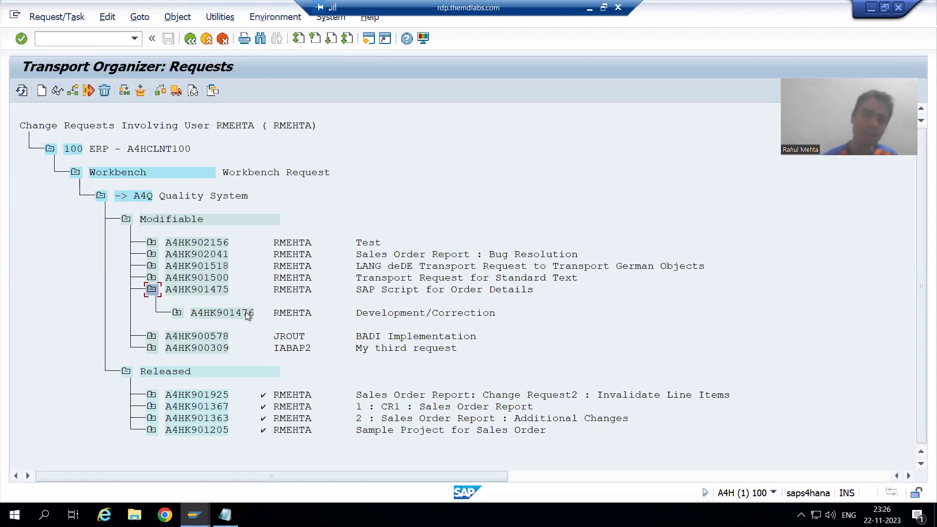
pyautogui.hotkey('alt', 'Tab')
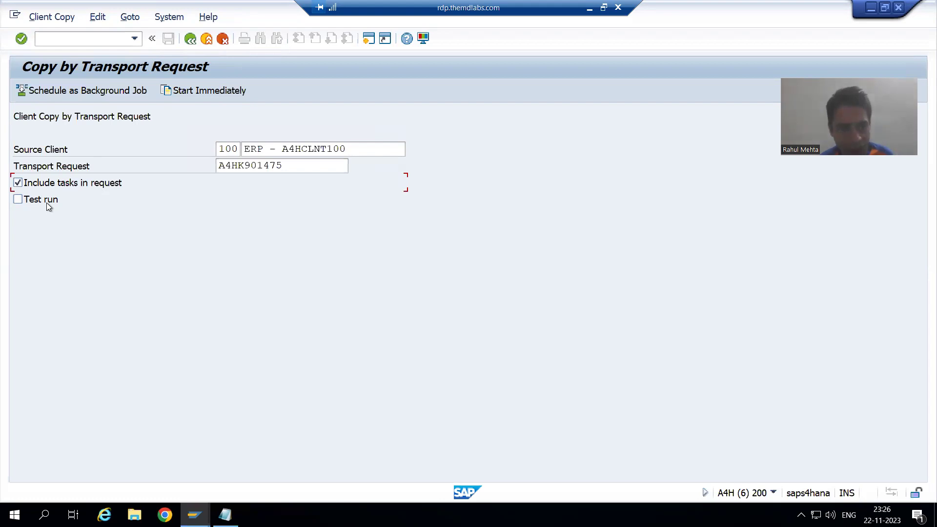
# Step: Run a test-run copy of request A4HK901475, which ends with Program ran successfully
pyautogui.click(45, 201)
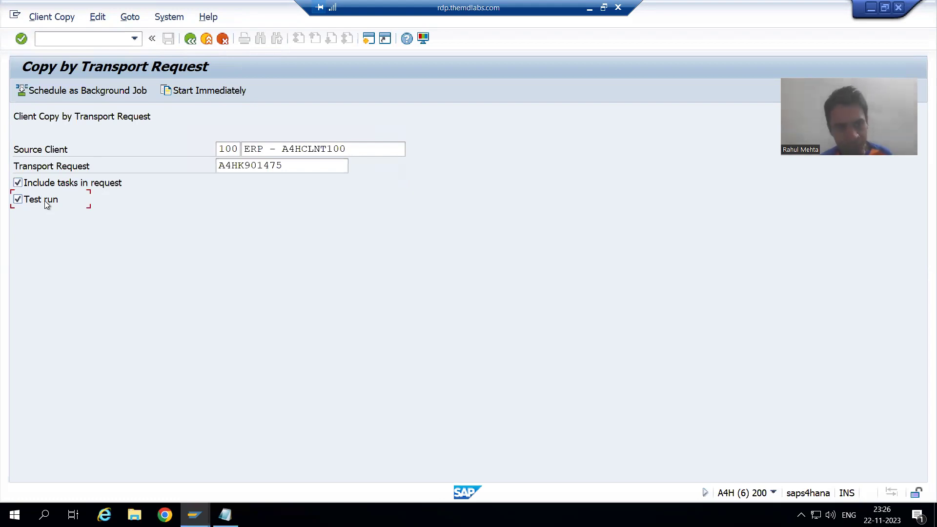
pyautogui.click(208, 93)
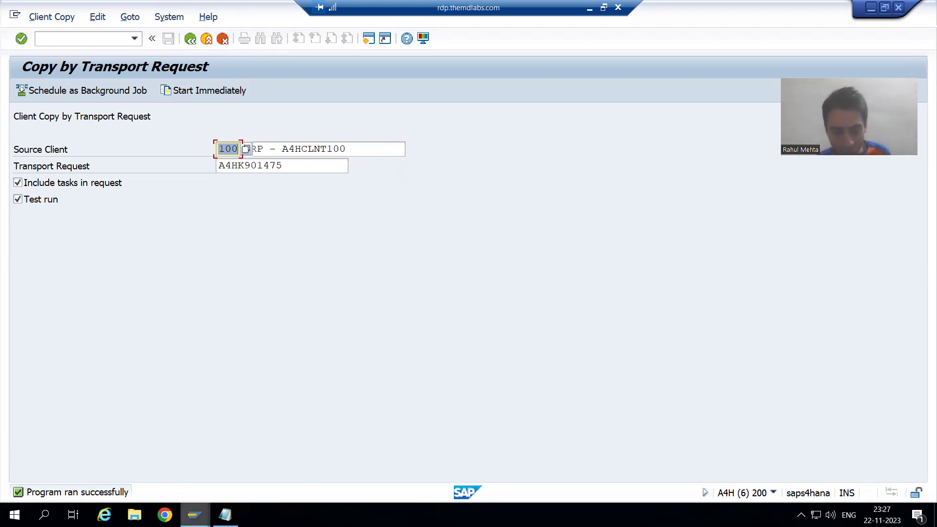
pyautogui.click(195, 515)
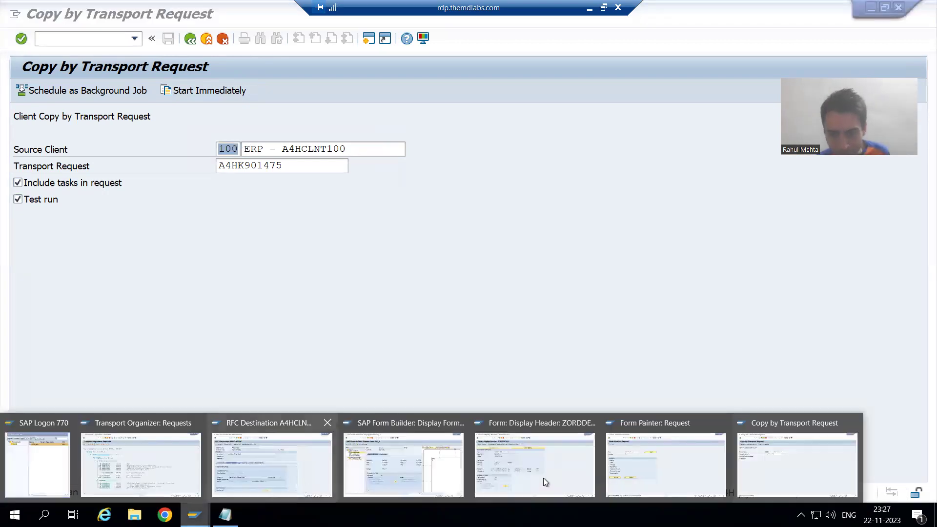
pyautogui.click(563, 474)
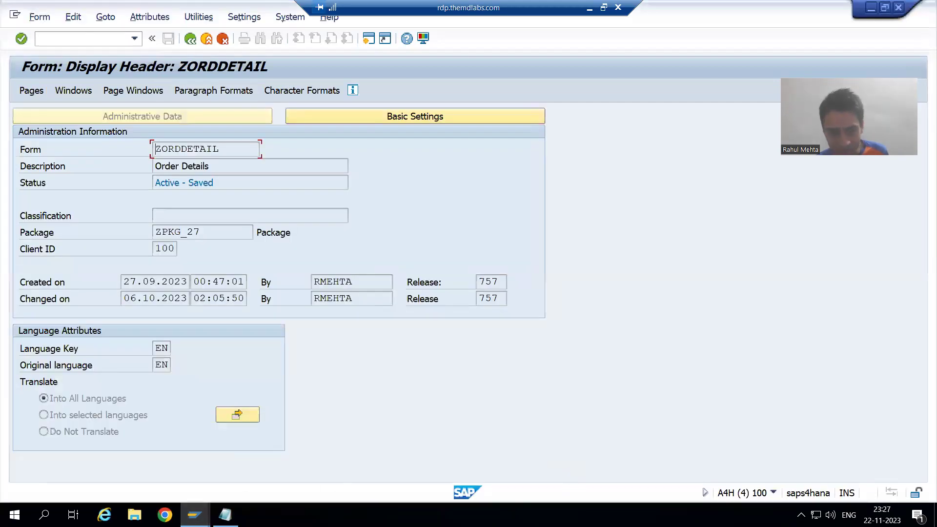
pyautogui.click(195, 515)
pyautogui.click(671, 479)
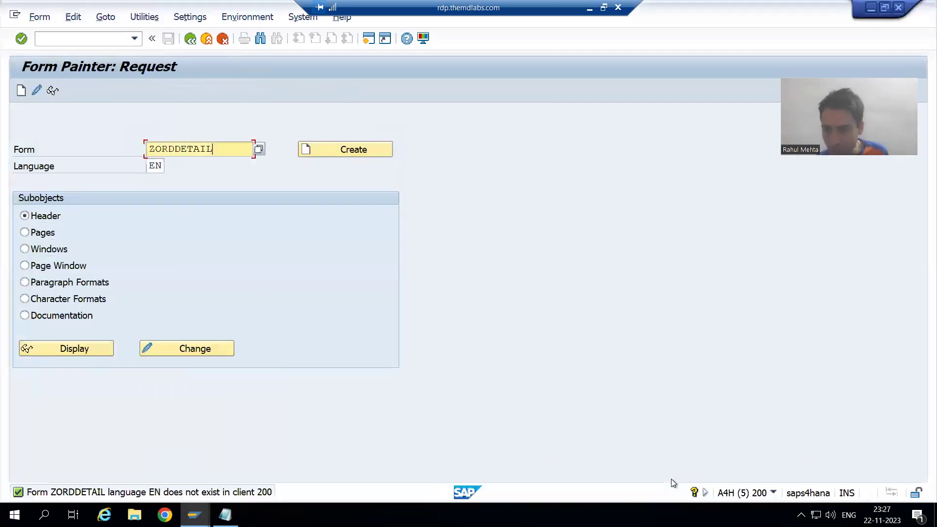
pyautogui.click(81, 352)
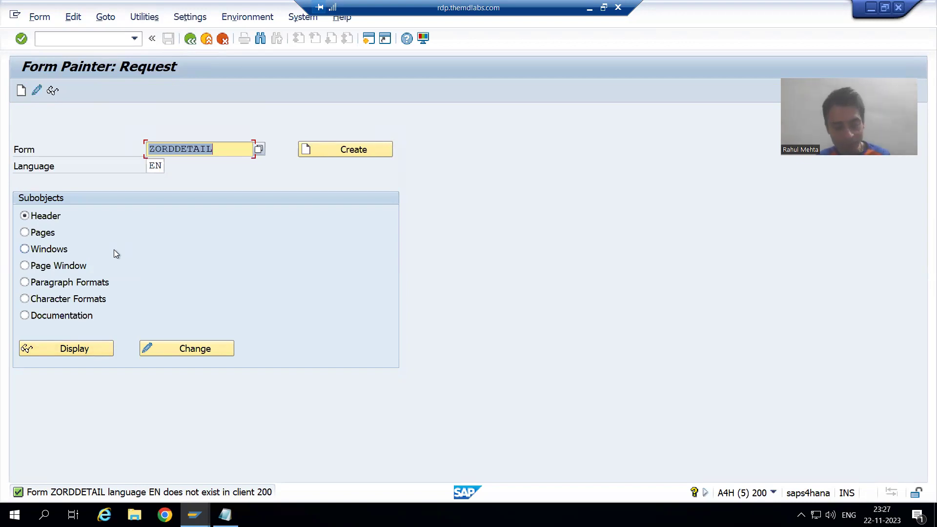
pyautogui.hotkey('alt', 'Tab')
pyautogui.click(899, 10)
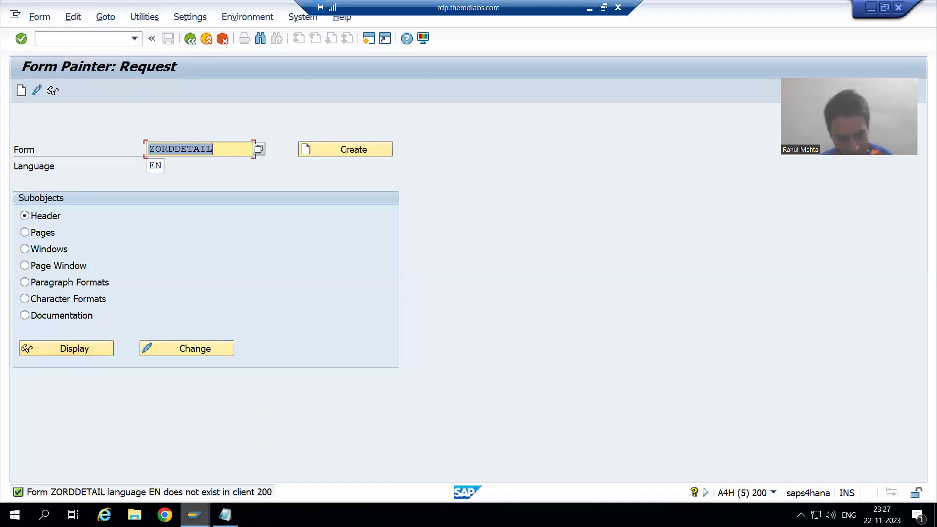
pyautogui.moveTo(195, 515)
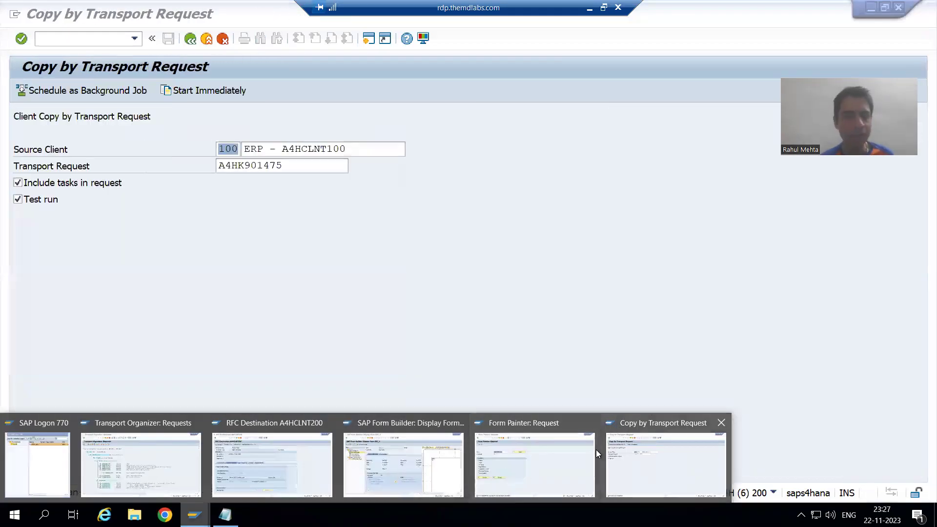
pyautogui.click(645, 467)
# Step: With Test run off, copy request A4HK901475 from client 100 to 200 and confirm Yes
pyautogui.click(43, 203)
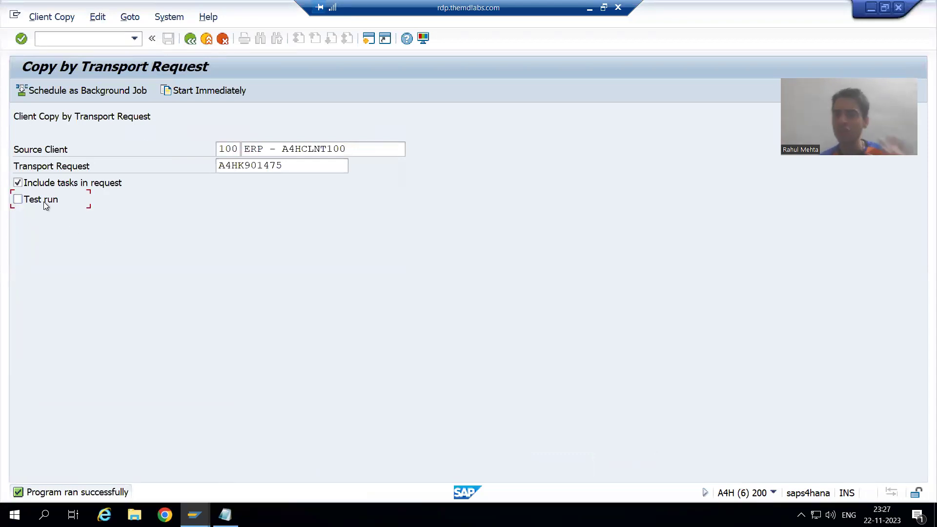
pyautogui.click(206, 90)
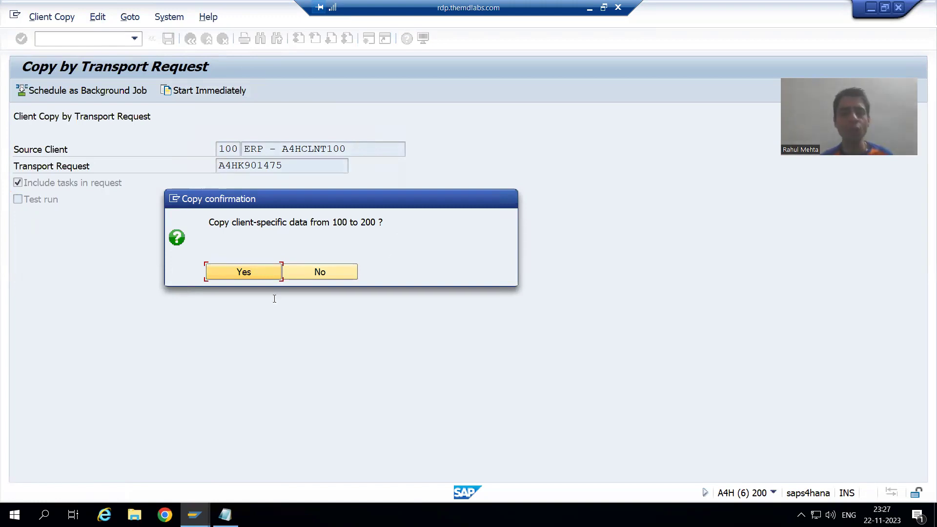
pyautogui.click(253, 274)
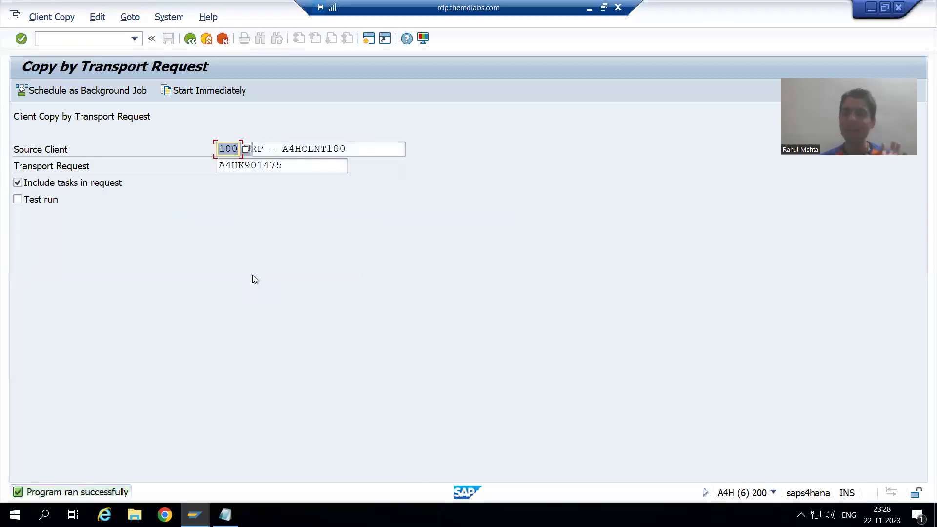
pyautogui.click(194, 515)
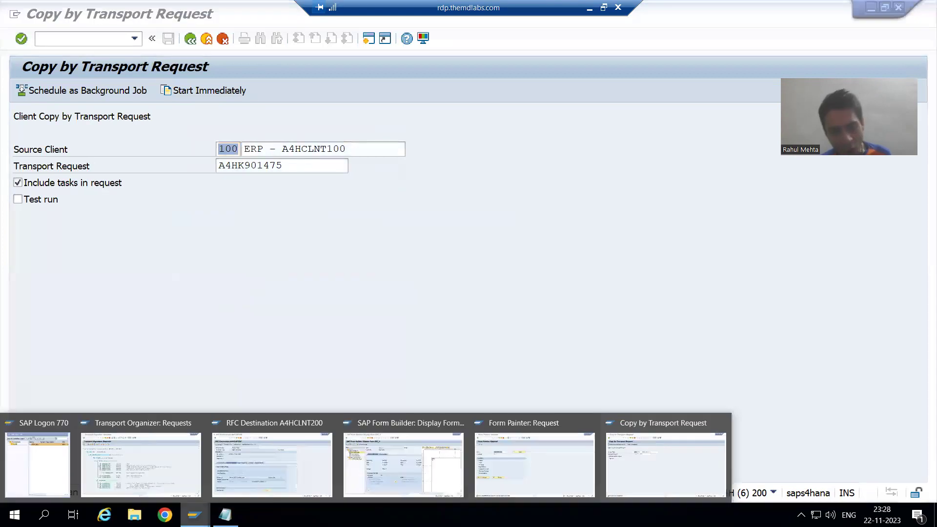
# Step: Display ZORDDETAIL's header in client 200, still described as Order Details
pyautogui.click(502, 473)
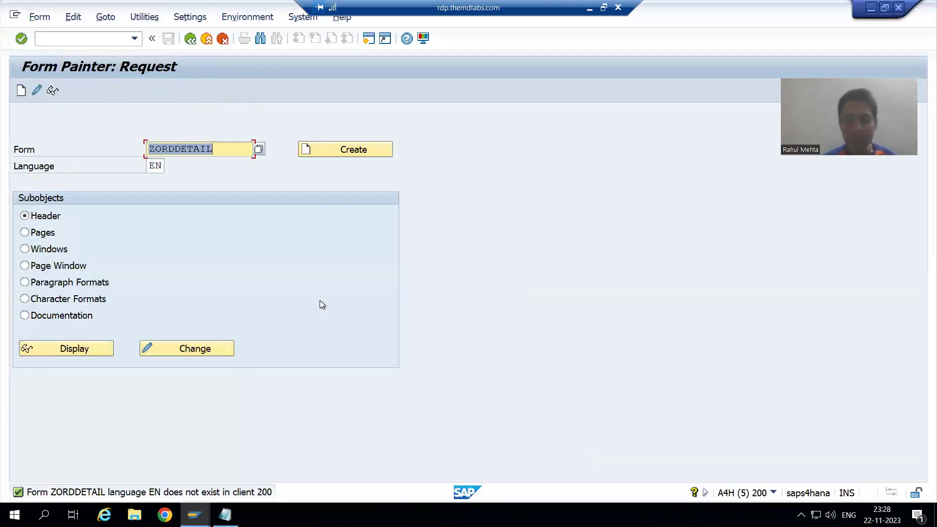
pyautogui.click(98, 347)
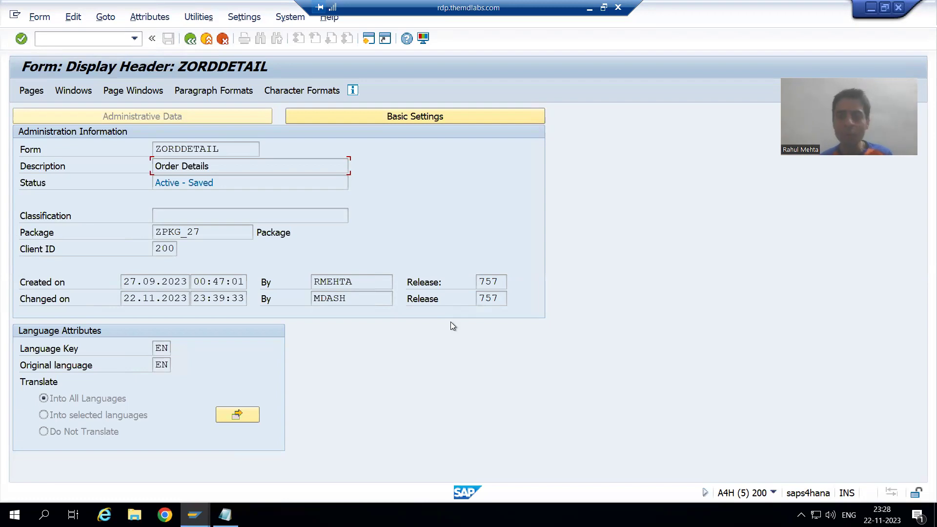
pyautogui.click(195, 515)
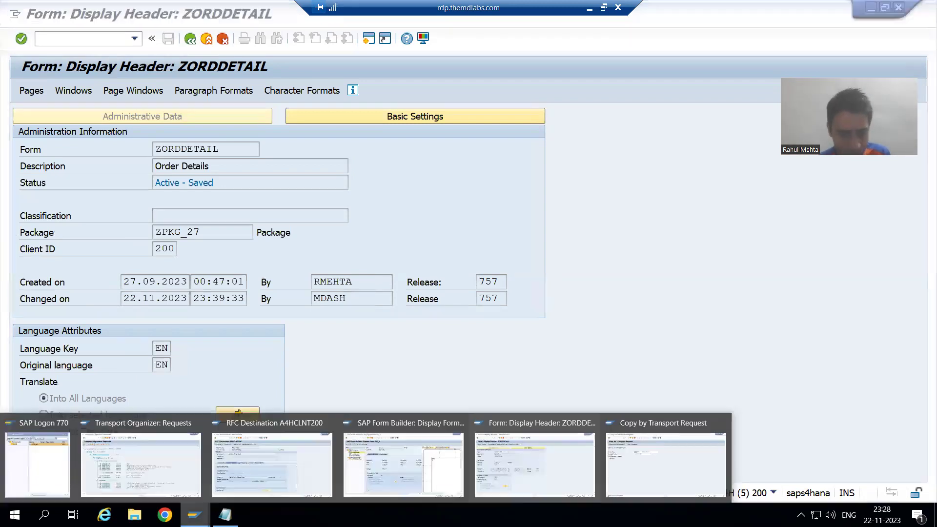
pyautogui.click(362, 470)
pyautogui.click(195, 514)
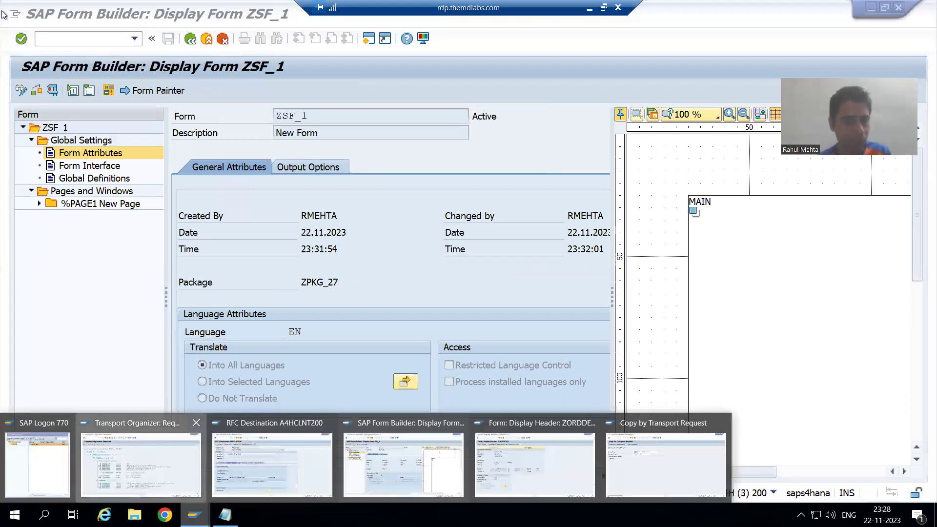
# Step: Open ZORDDETAIL for change in the Form Painter (SE71) in client 100
pyautogui.click(147, 471)
pyautogui.click(59, 43)
pyautogui.write('/nse71')
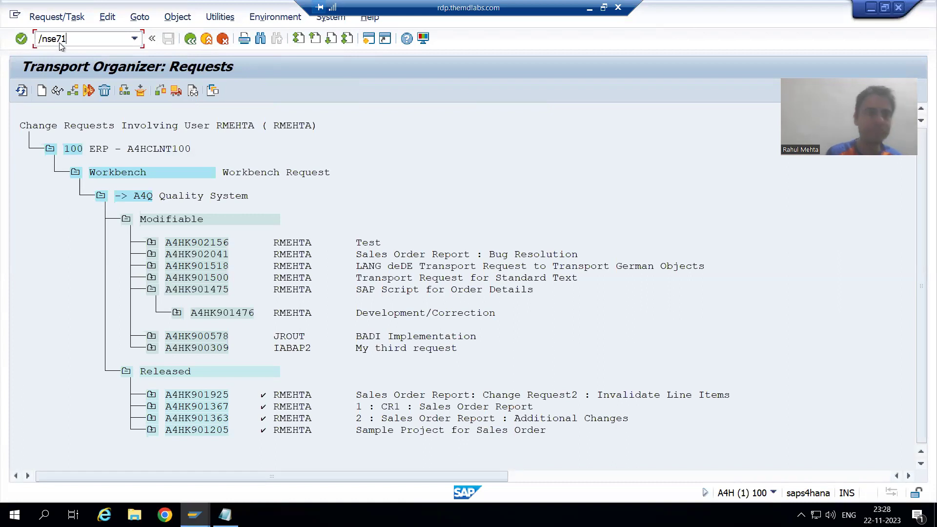
pyautogui.press('Return')
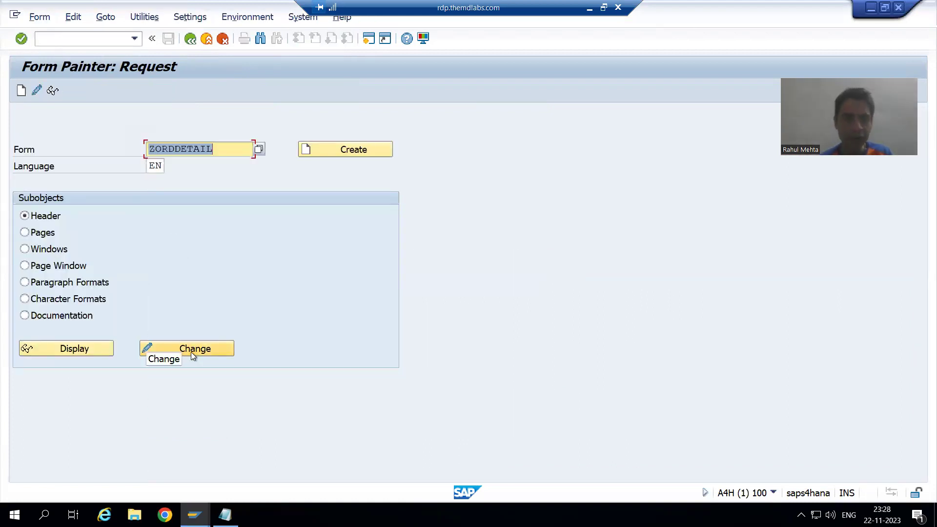
pyautogui.click(191, 351)
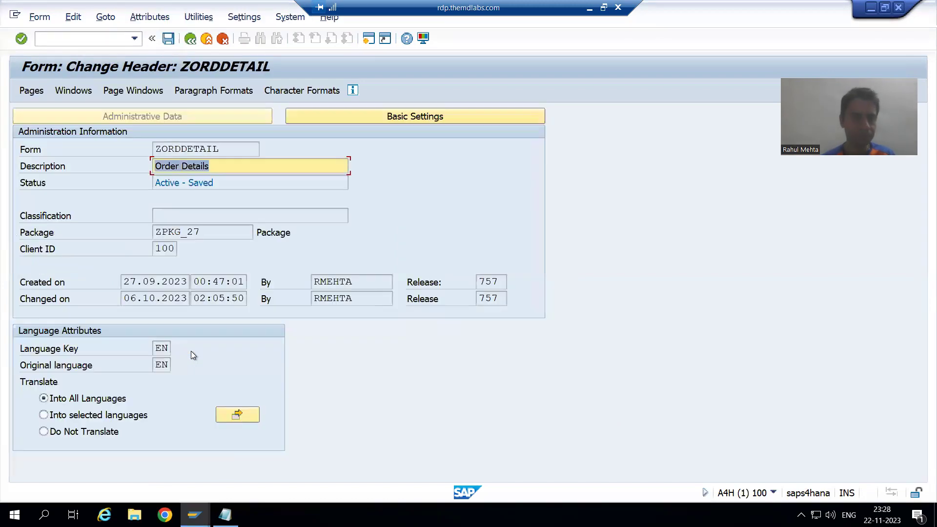
# Step: Change the description to 'Order Details 1', save, and activate the form
pyautogui.click(223, 168)
pyautogui.write('1')
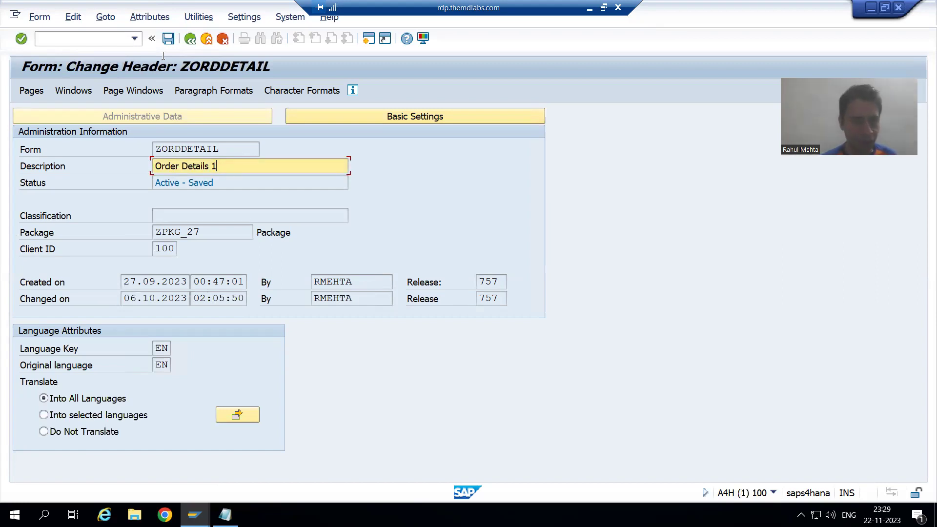
pyautogui.click(168, 38)
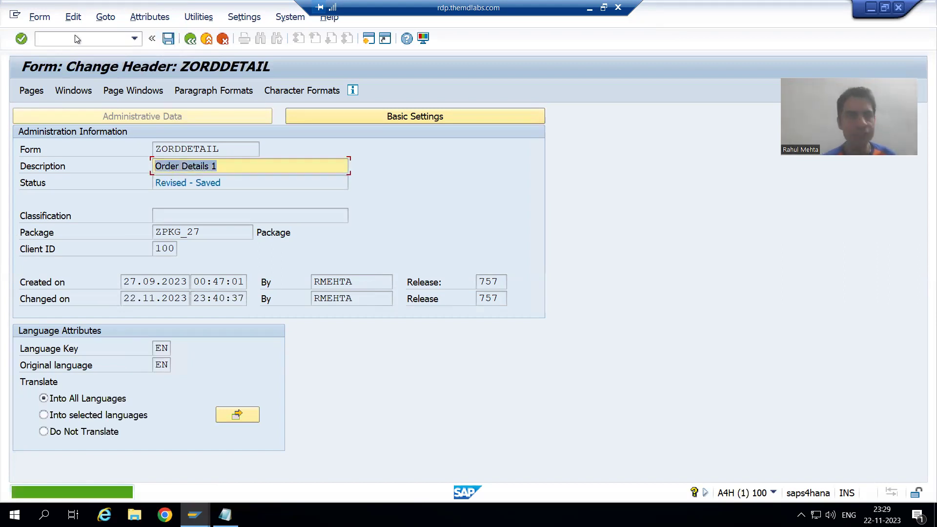
pyautogui.click(39, 18)
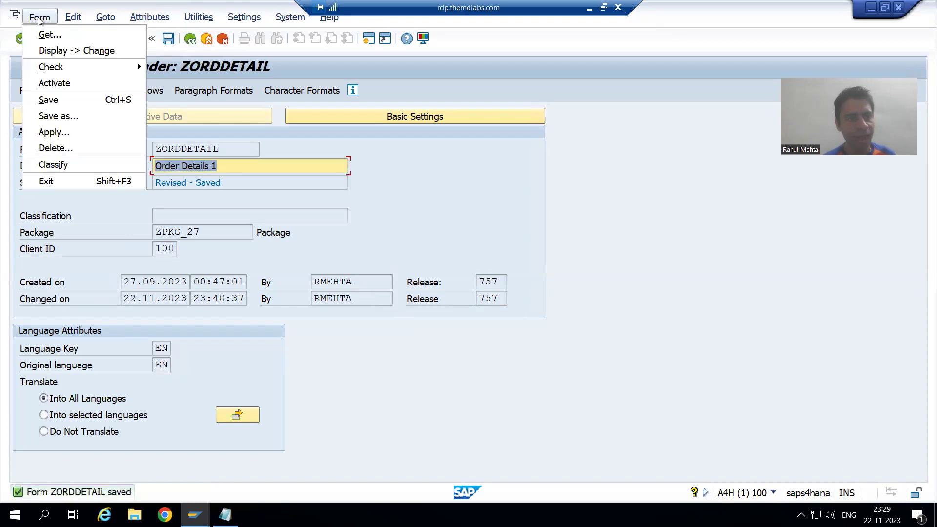
pyautogui.click(54, 82)
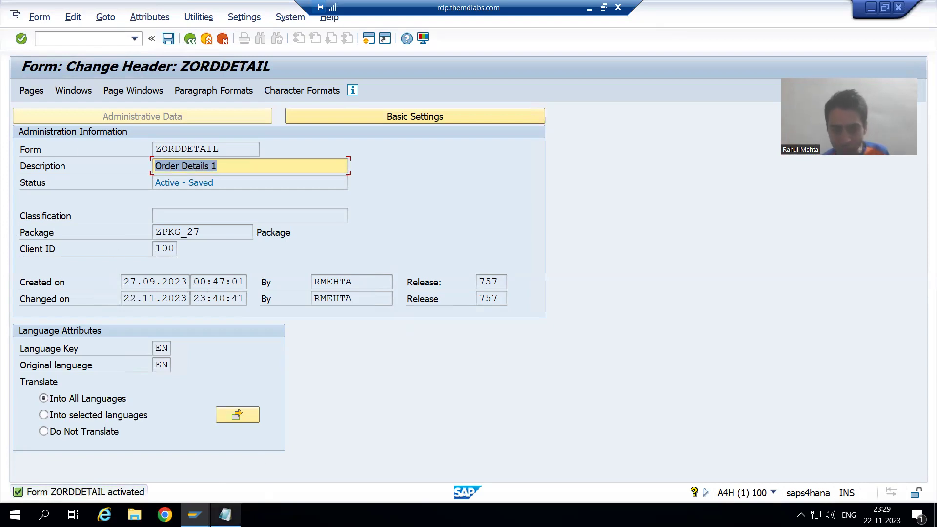
# Step: Go back to client 200's Form Painter request screen
pyautogui.moveTo(225, 515)
pyautogui.click(539, 471)
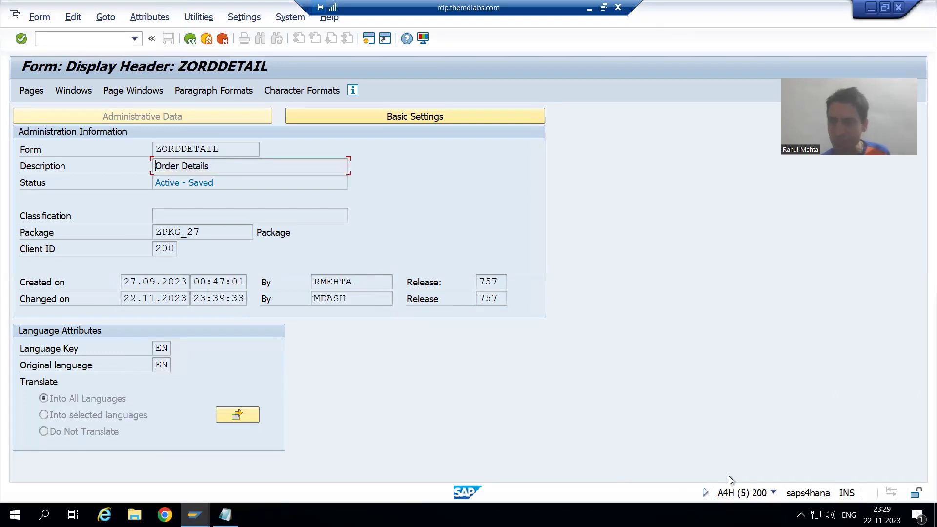
pyautogui.press('F3')
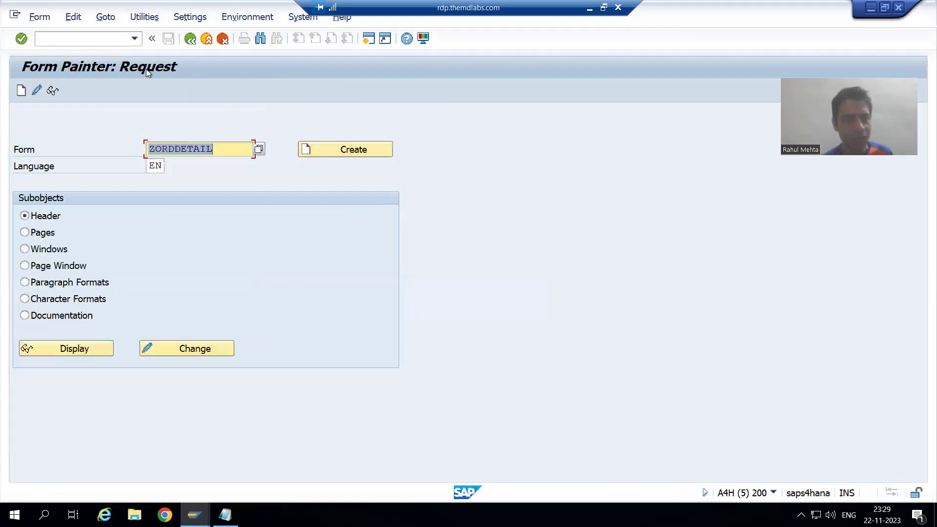
# Step: Re-copy request A4HK901475 from client 100 into client 200, confirming Yes
pyautogui.click(90, 350)
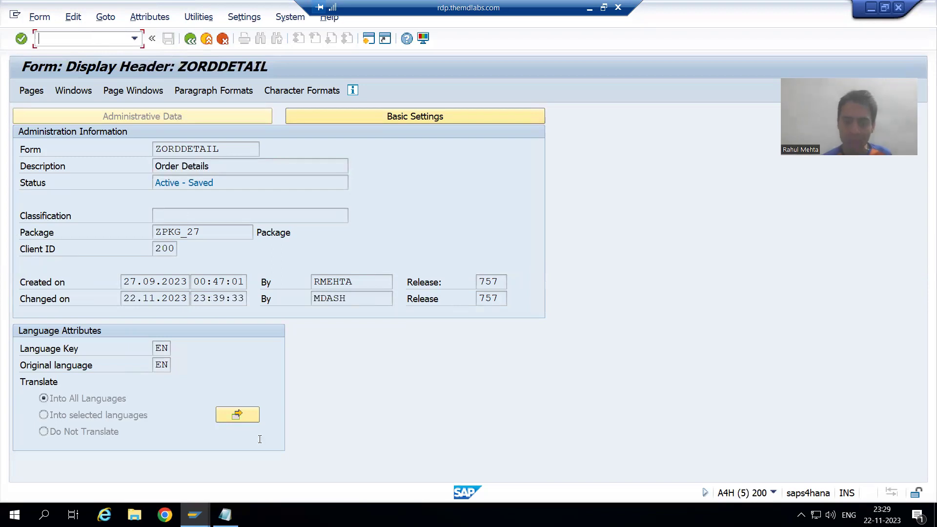
pyautogui.click(195, 515)
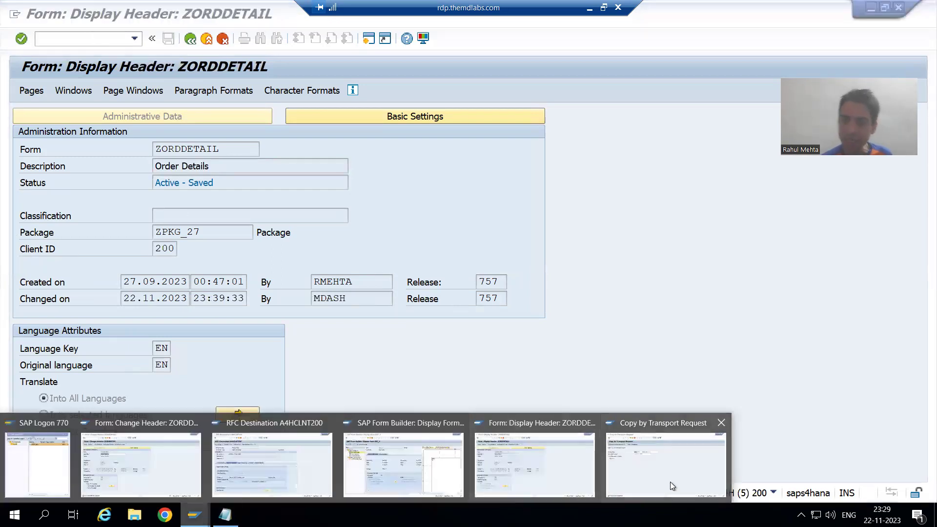
pyautogui.click(671, 486)
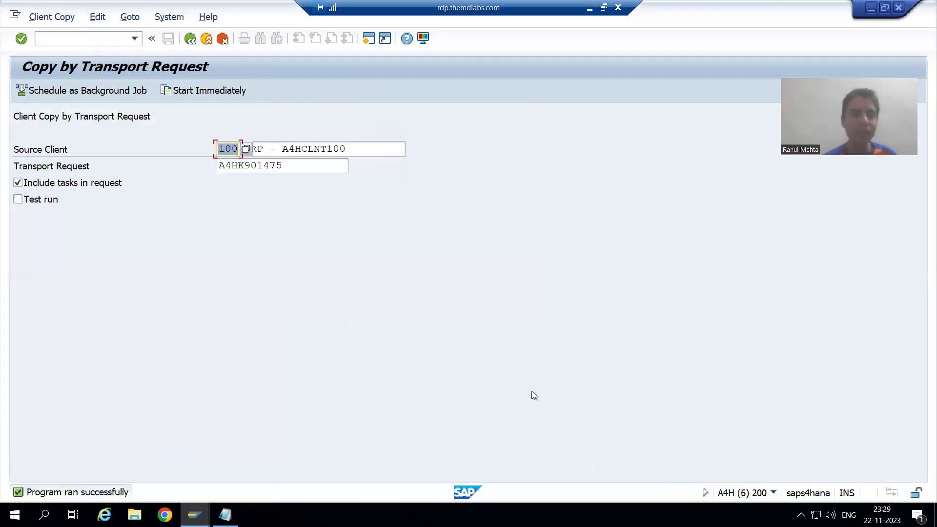
pyautogui.click(269, 166)
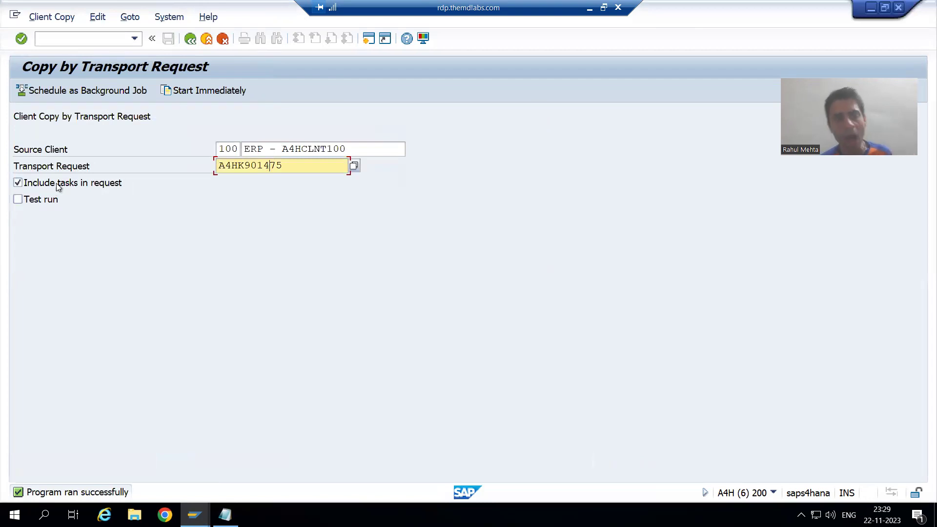
pyautogui.click(182, 94)
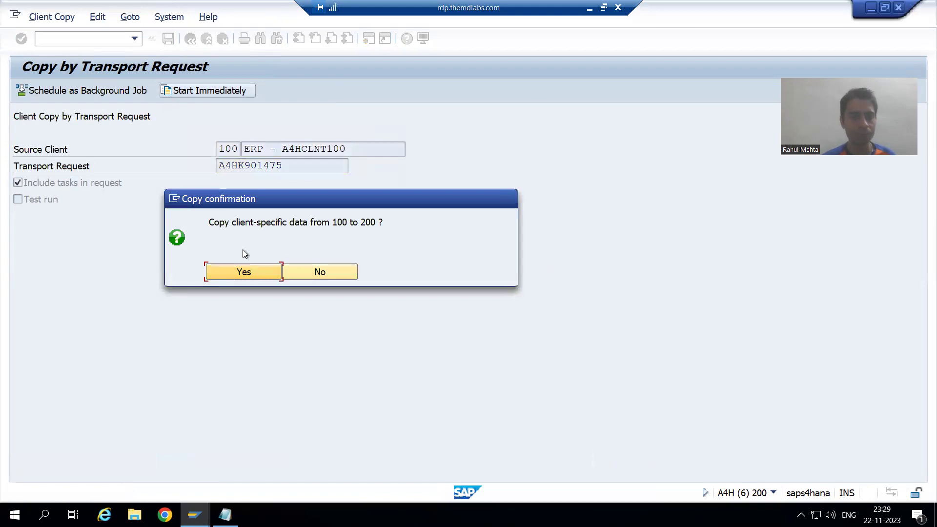
pyautogui.click(244, 273)
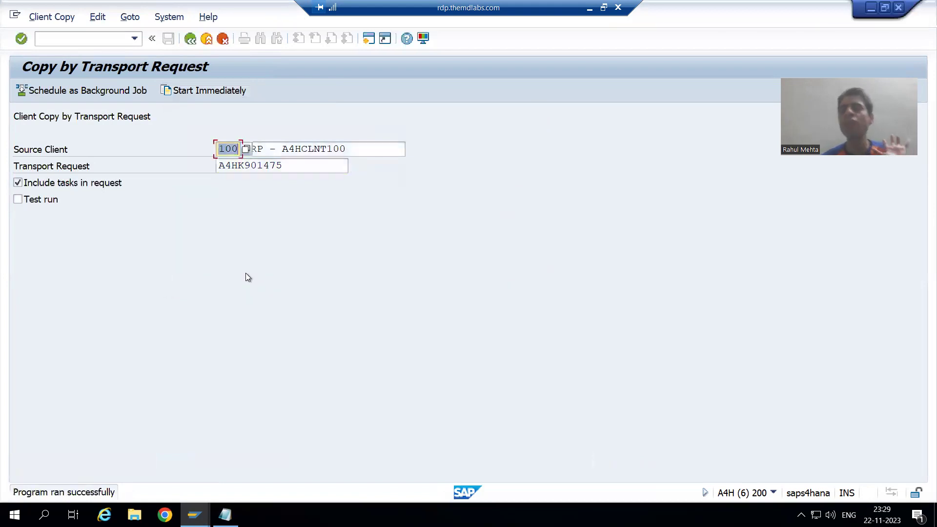
# Step: Redisplay ZORDDETAIL's header in client 200 to confirm the description 'Order Details 1'
pyautogui.hotkey('alt', 'Tab')
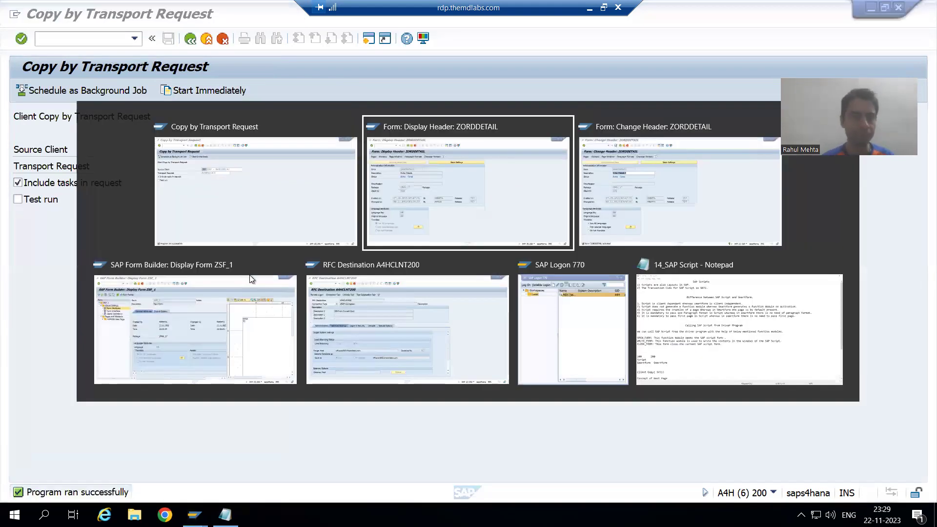
pyautogui.press('F3')
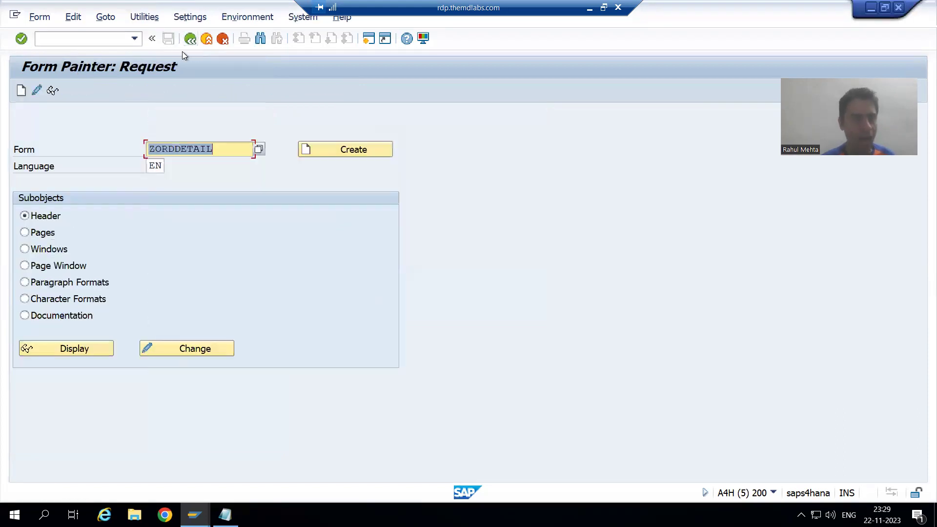
pyautogui.click(83, 350)
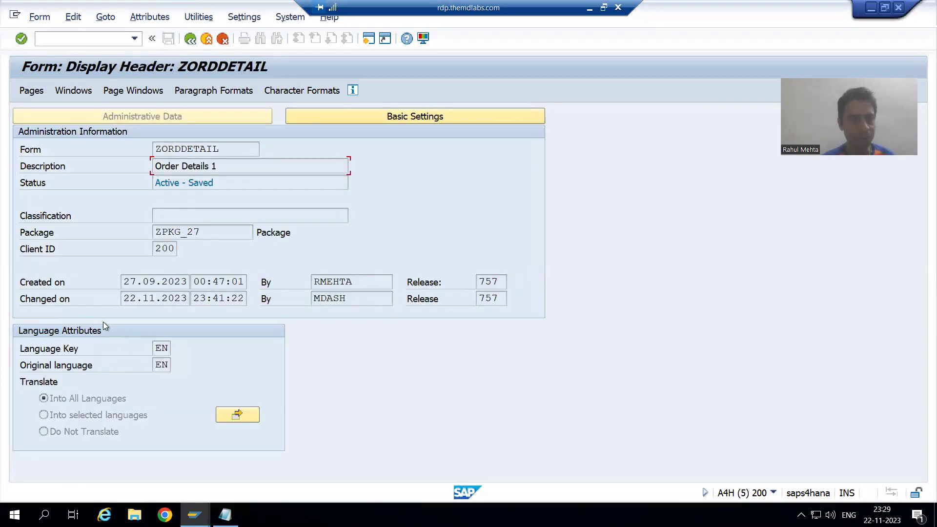